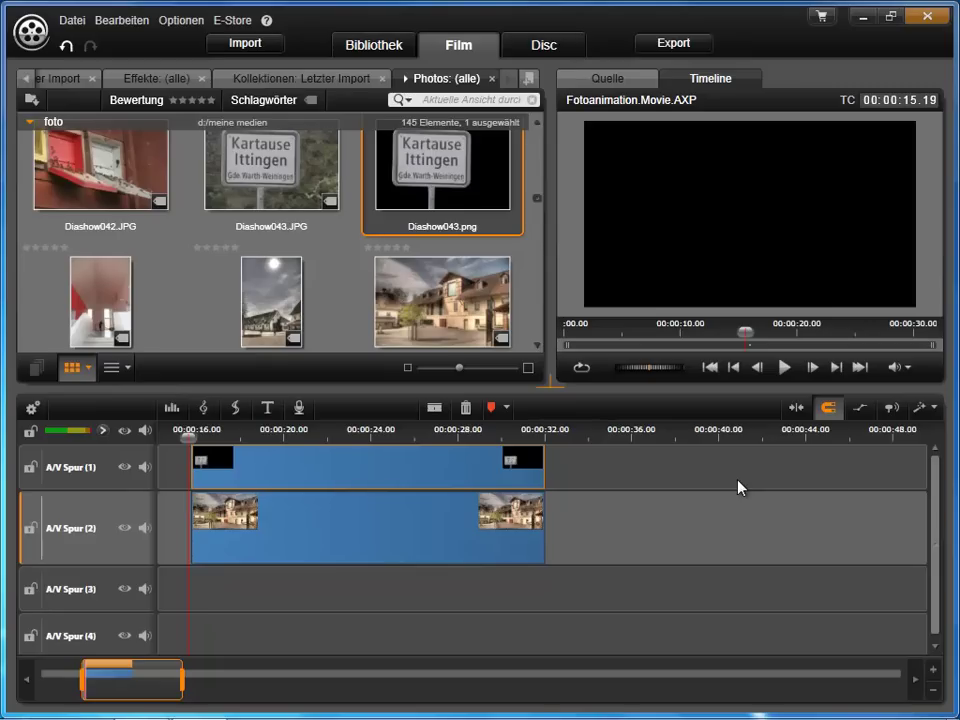
Preview the existing sign animation full screen, then compare the source photo Diashow043.JPG with the cut-out Diashow043.png
double_click(745, 230)
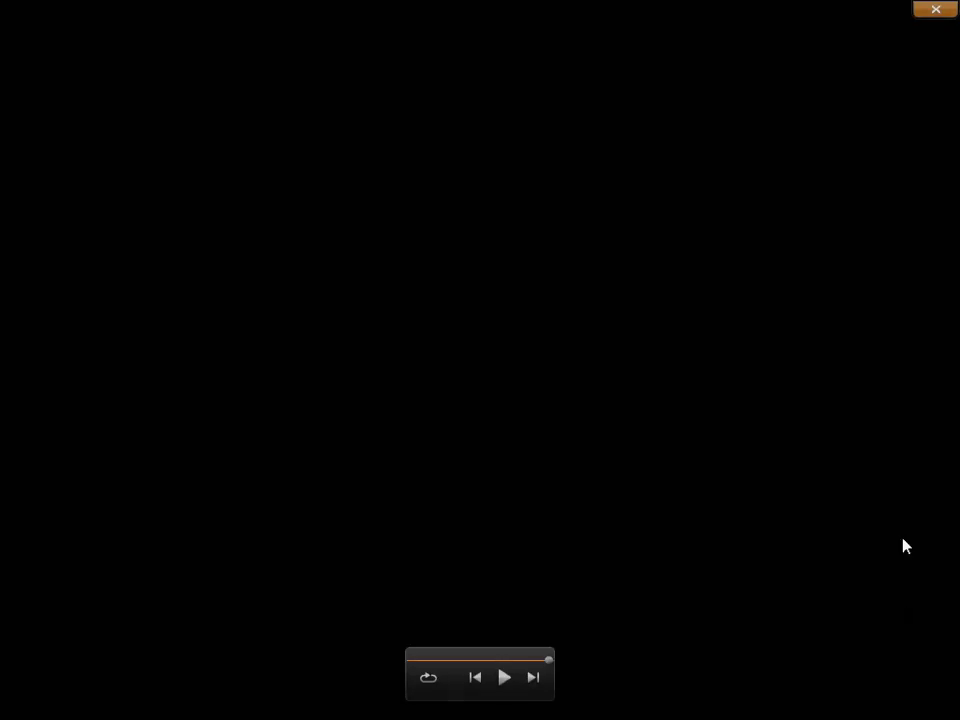
click(935, 9)
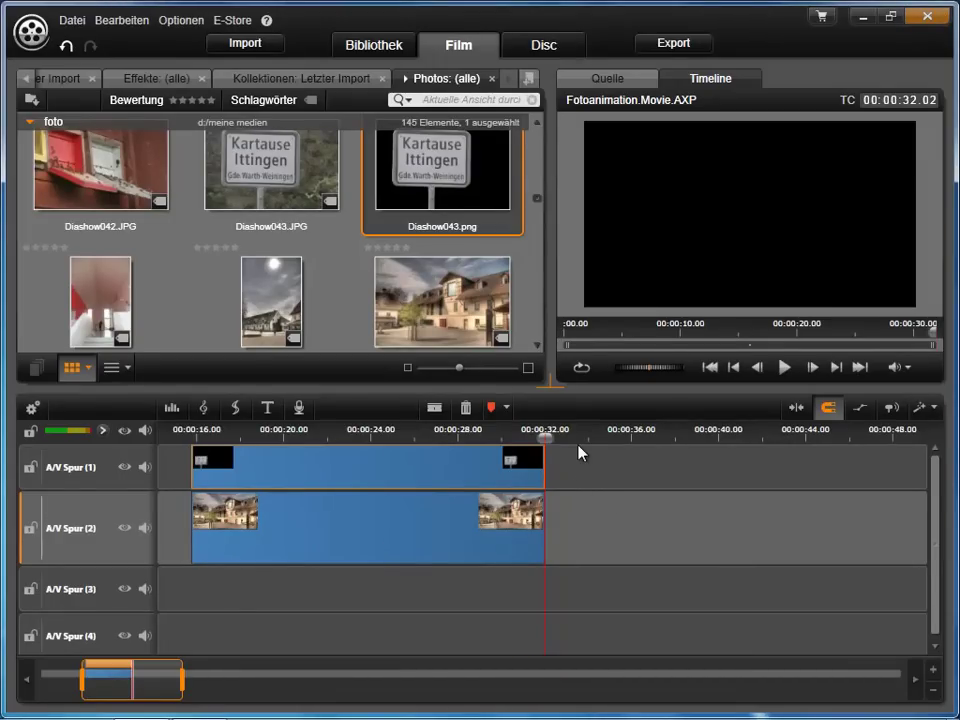
click(298, 177)
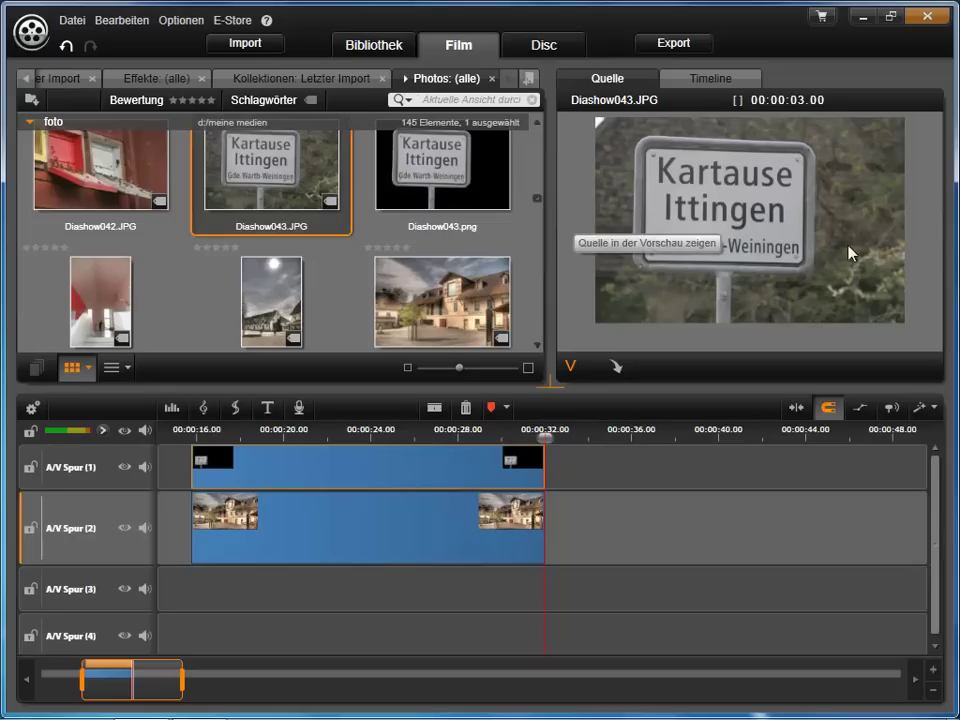
click(466, 183)
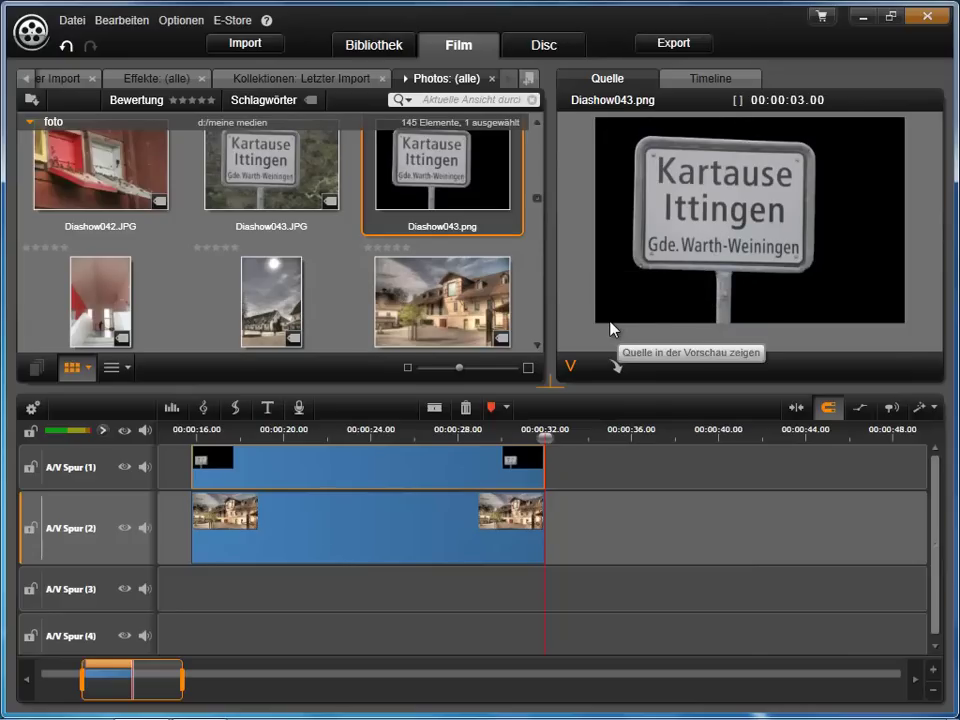
Place the building photo HDR_0013_4_5.jpg on track 2 after the existing clips, with a gap, and extend it to about 14 seconds
drag(452, 292, 606, 528)
drag(664, 523, 903, 521)
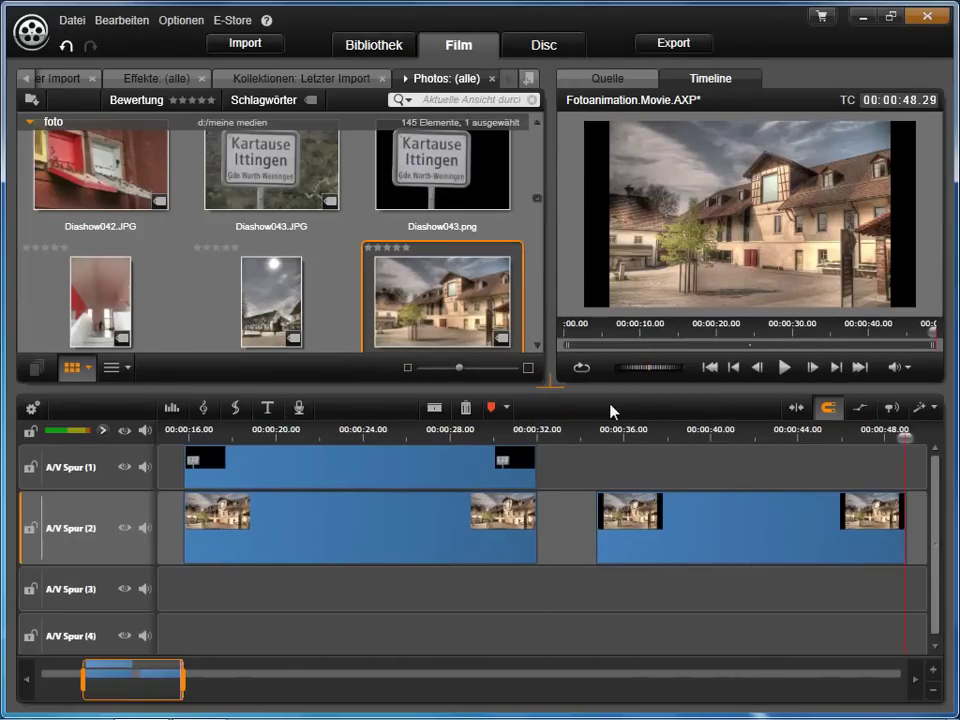
drag(595, 432, 860, 438)
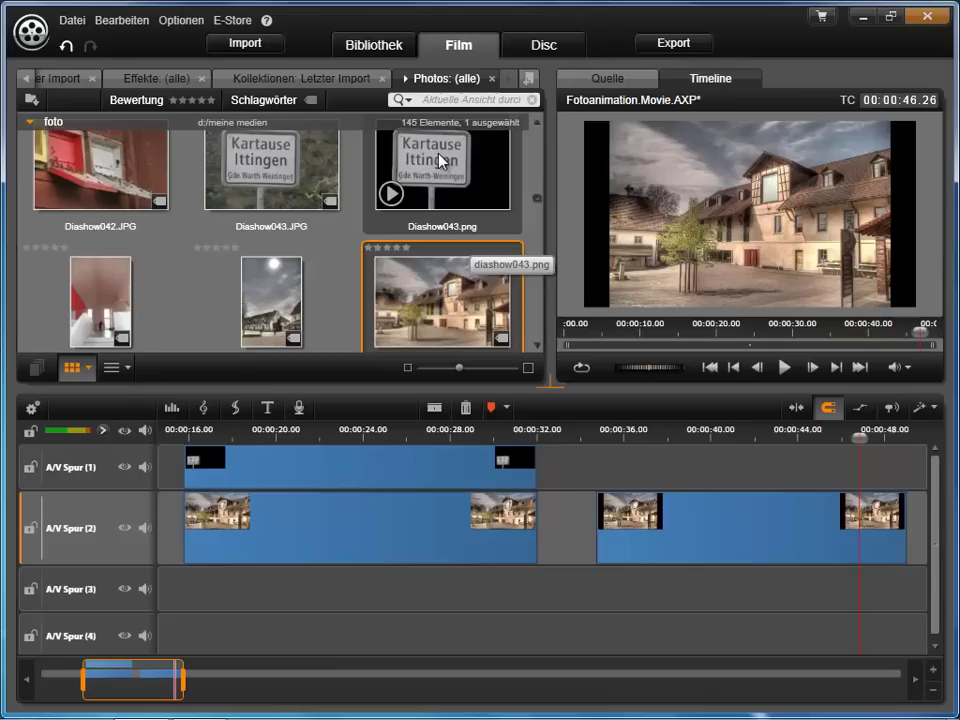
Place Diashow043.png on track 1 directly above the new building clip, extend it to the same length, and check the overlay
drag(440, 162, 602, 476)
mouse_move(668, 471)
mouse_down()
mouse_move(900, 471)
mouse_move(868, 470)
mouse_up()
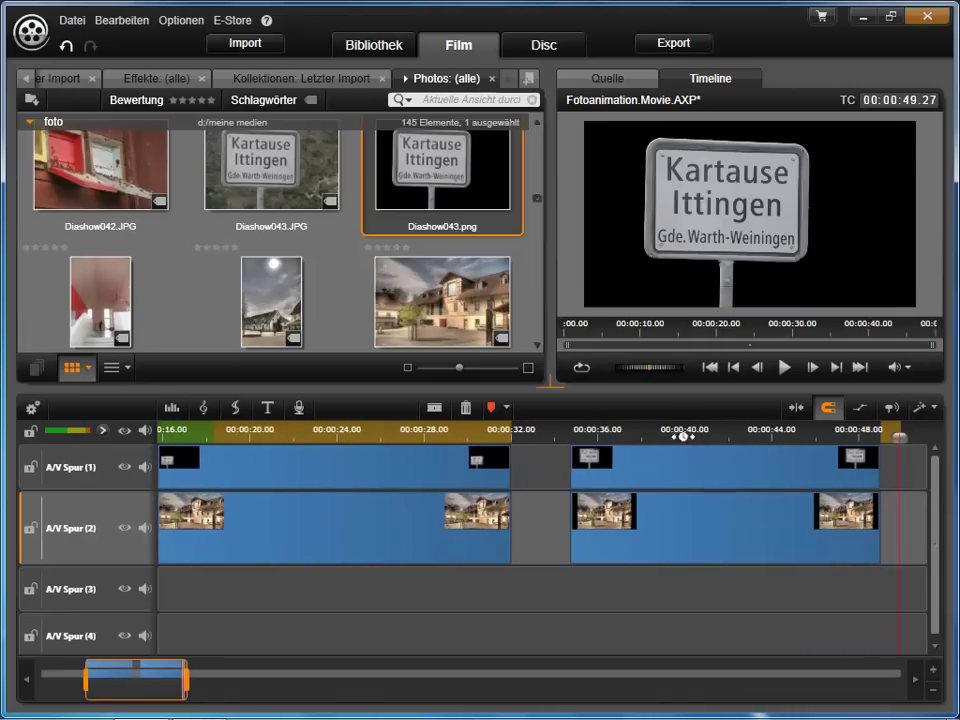
drag(712, 437, 693, 410)
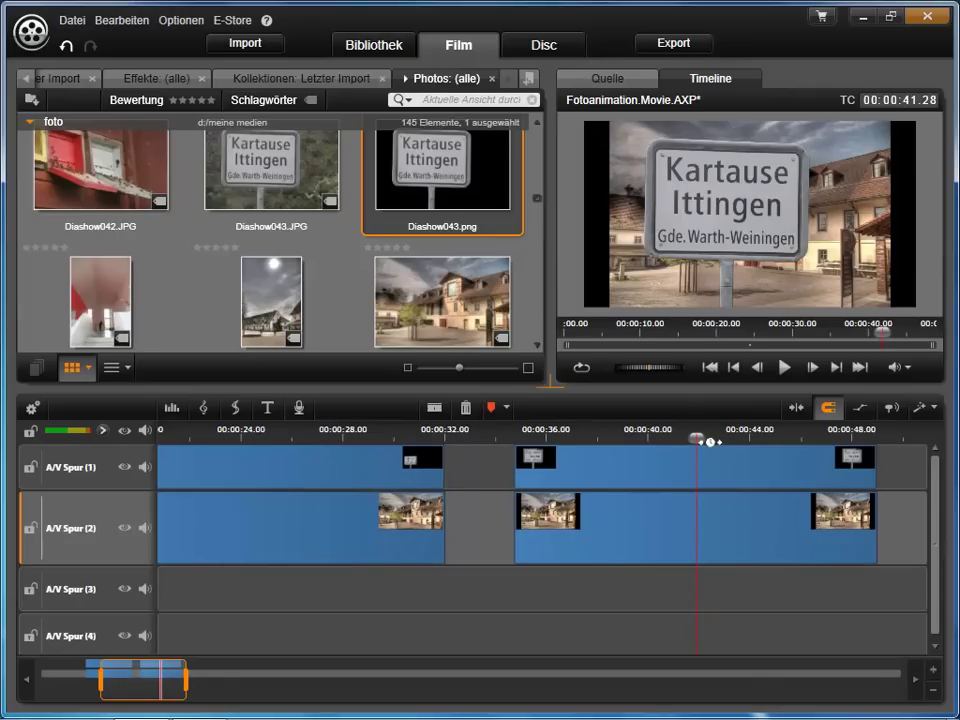
Apply an animated Pan and Zoom to the new building clip, with a start frame covering nearly the whole photo at zoom 19.231
double_click(683, 521)
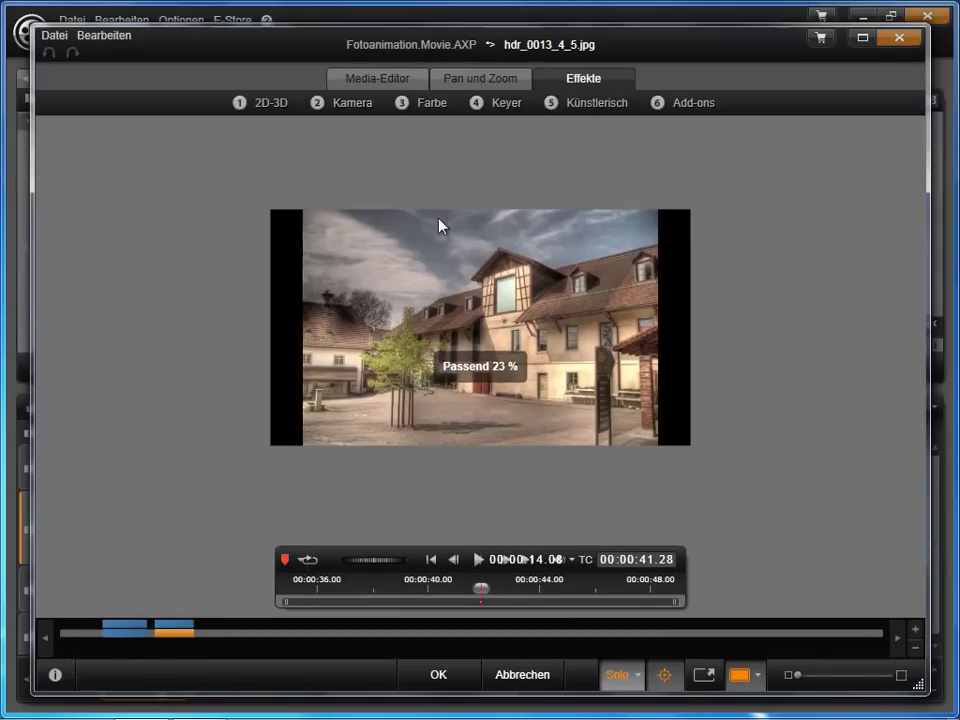
click(488, 79)
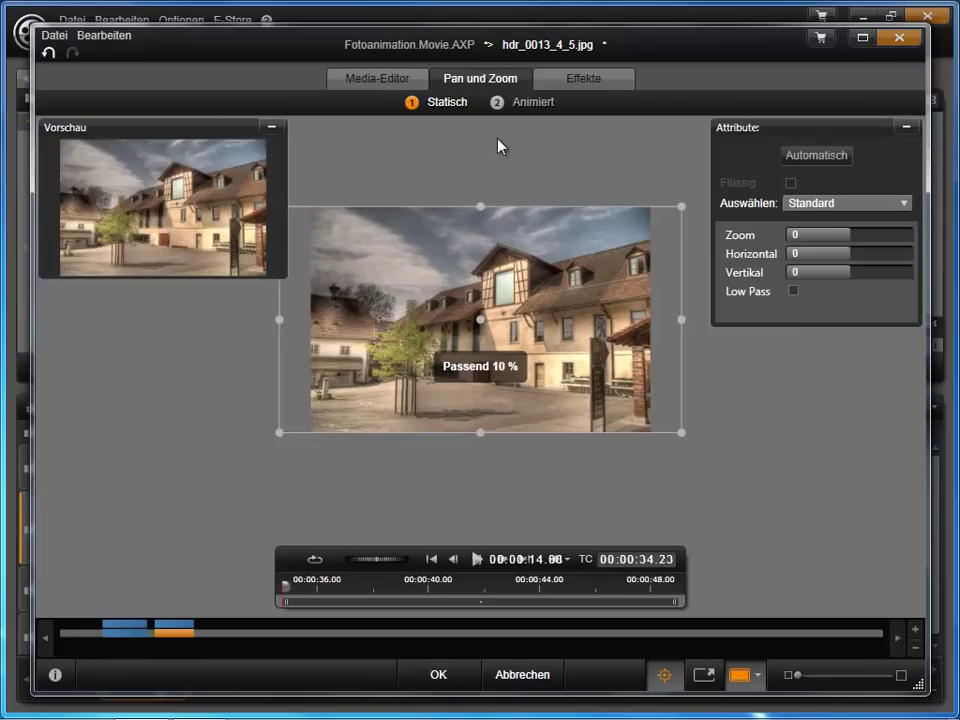
click(538, 104)
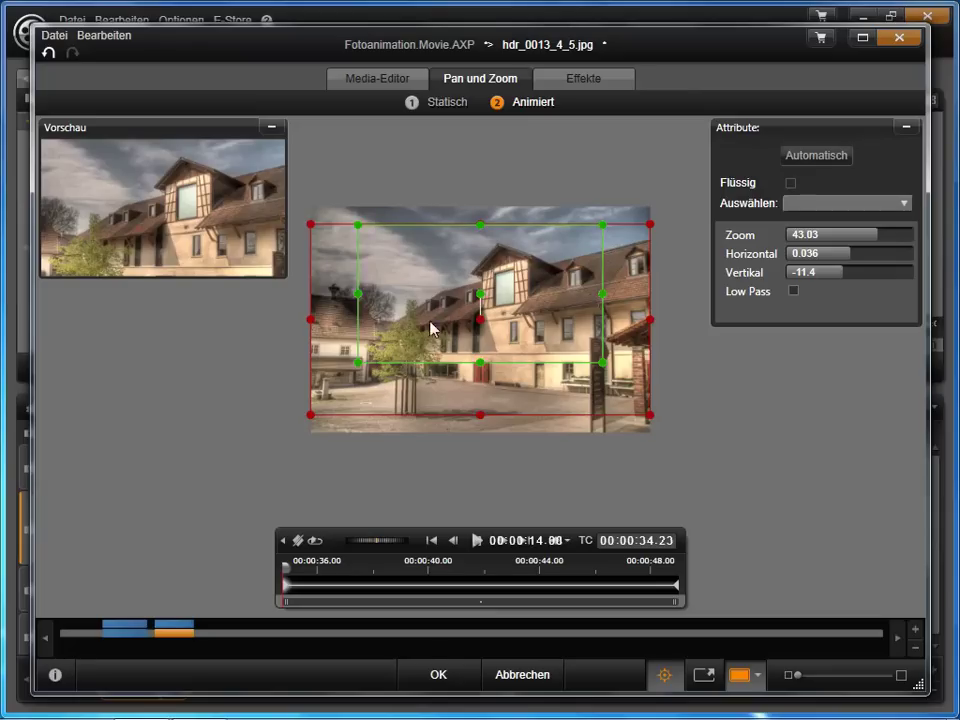
drag(470, 300, 431, 343)
drag(565, 280, 647, 215)
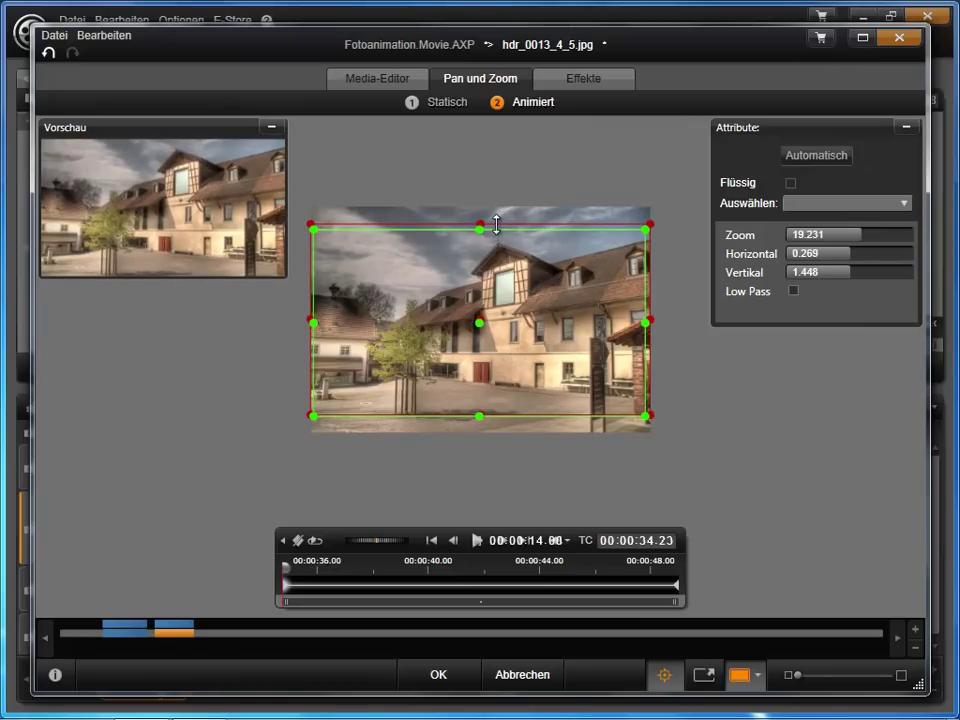
Shrink the building clip's end frame around the middle of the photo to zoom 36.689, horizontal 0.502 and vertical 0.445
key(End)
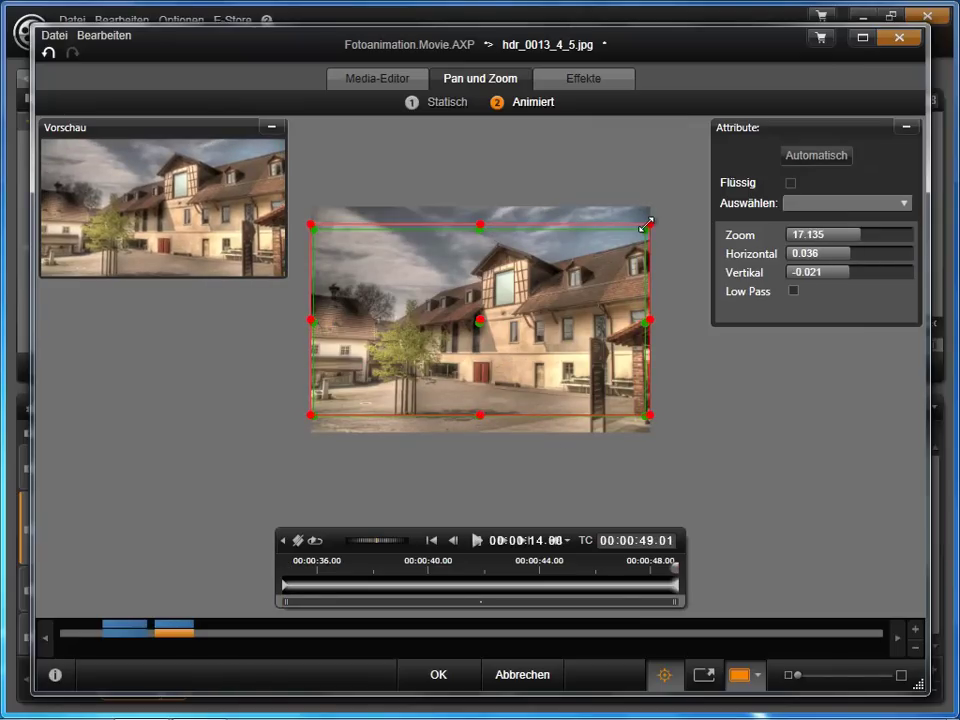
drag(645, 225, 613, 245)
drag(309, 416, 341, 407)
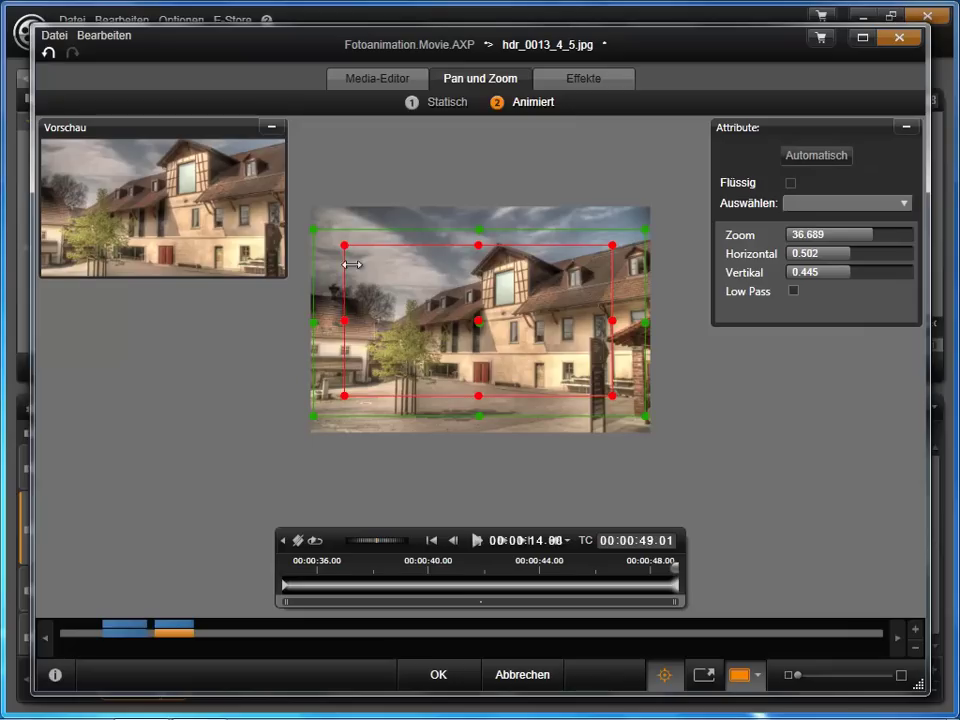
Play the building clip's zoom animation from its start frame and accept the changes
click(314, 230)
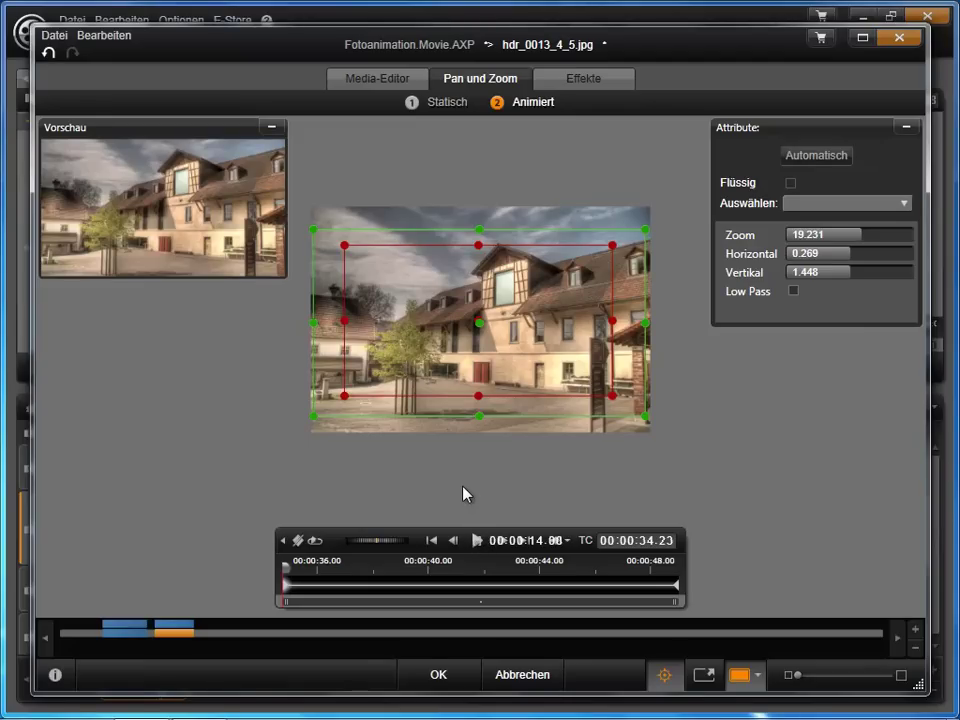
key(space)
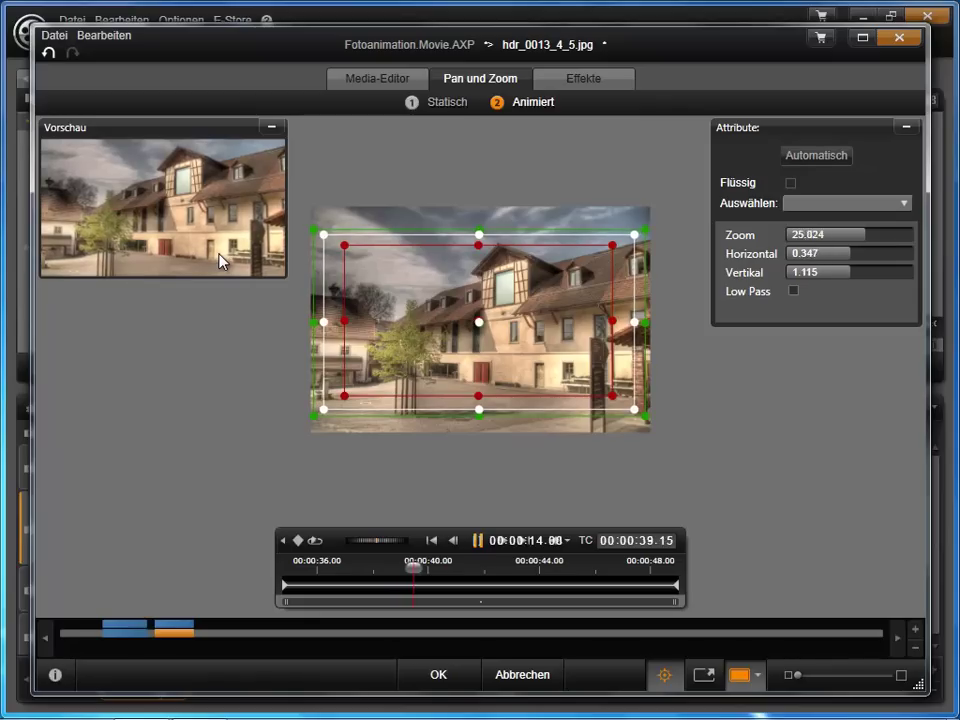
click(535, 388)
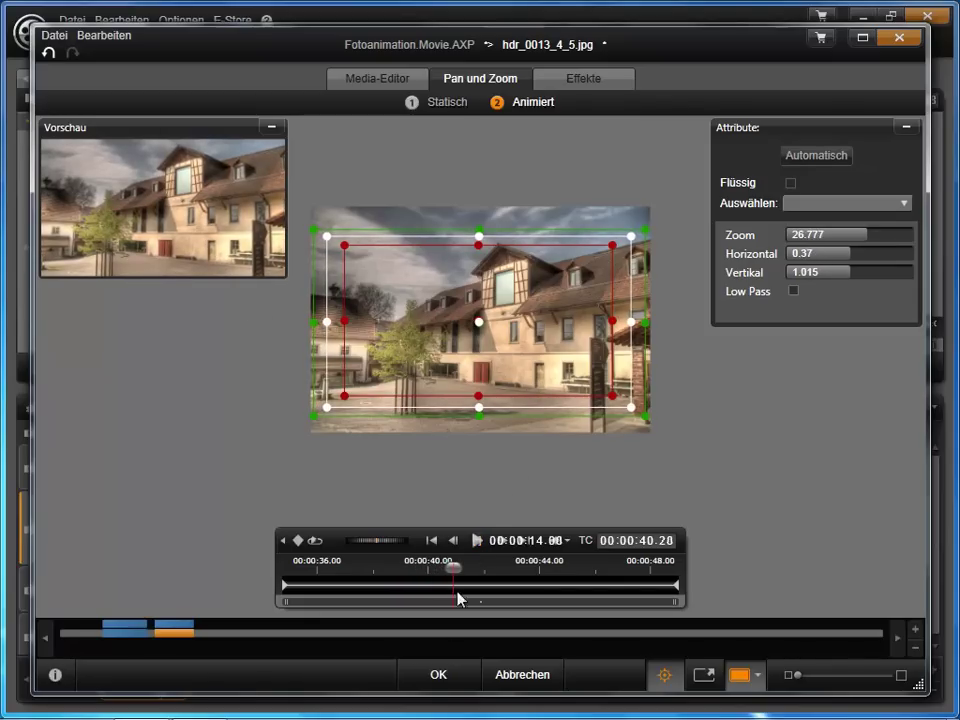
click(438, 674)
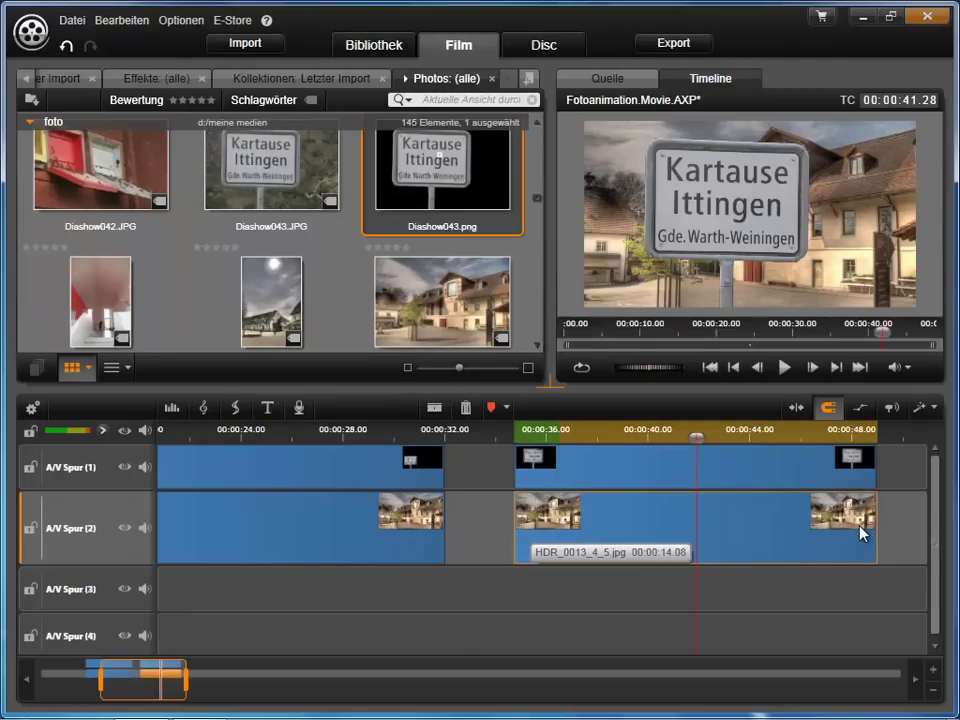
Play the new composition in the timeline and compare it with the earlier finished sign animation
drag(693, 435, 511, 435)
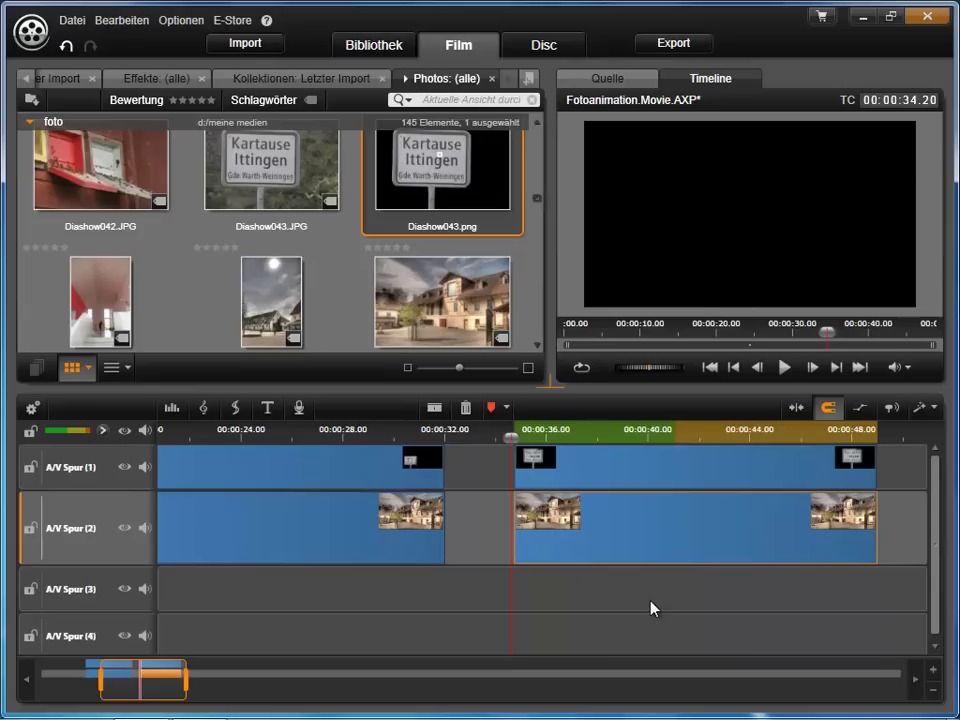
key(space)
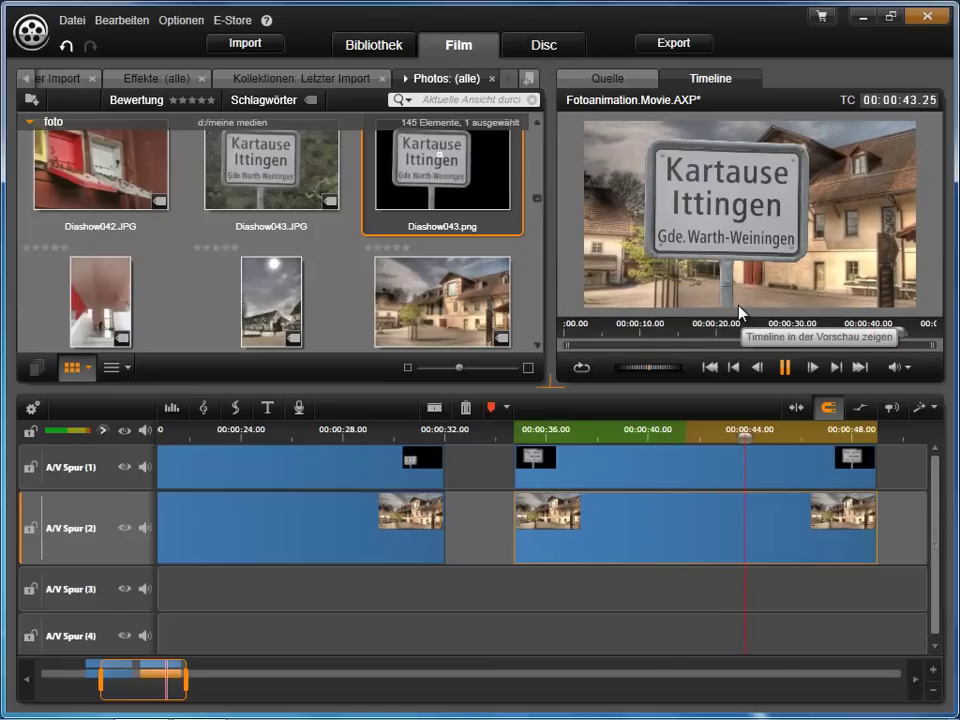
key(space)
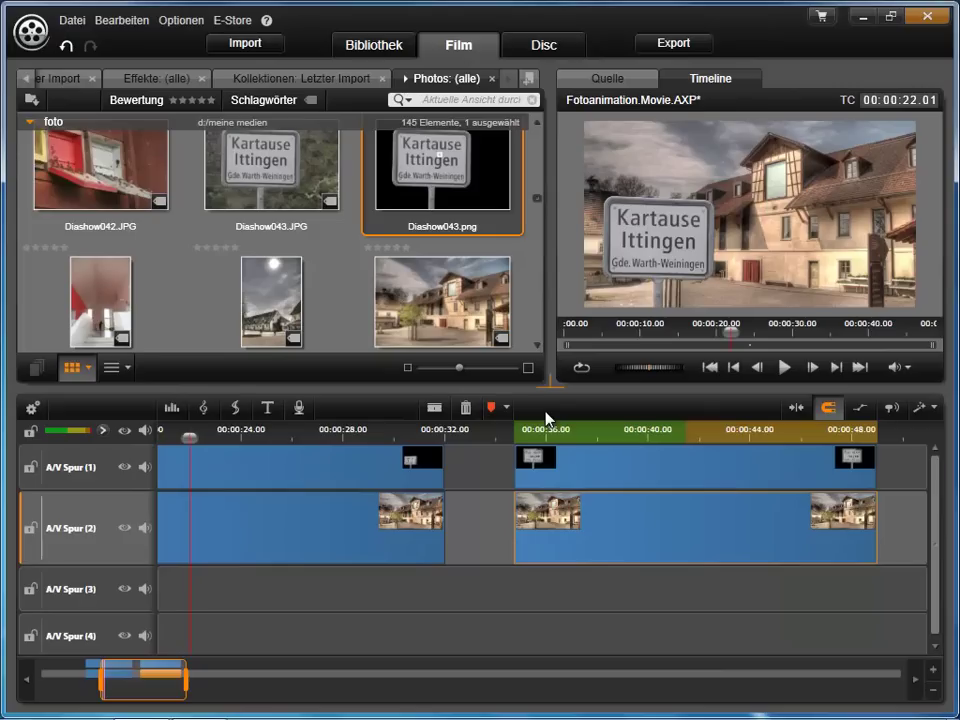
key(space)
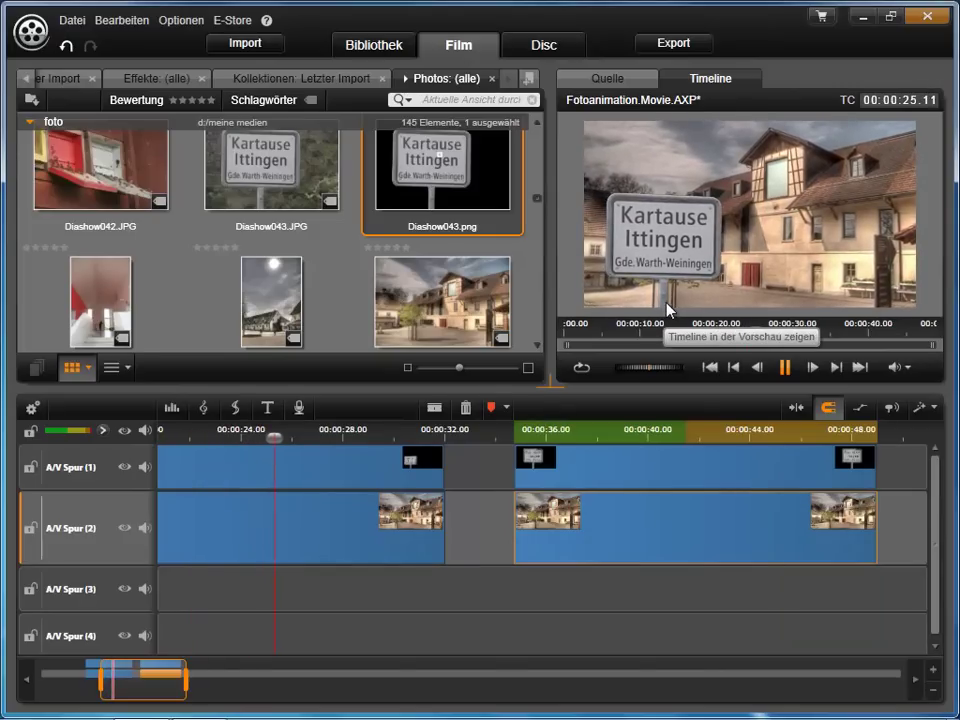
key(space)
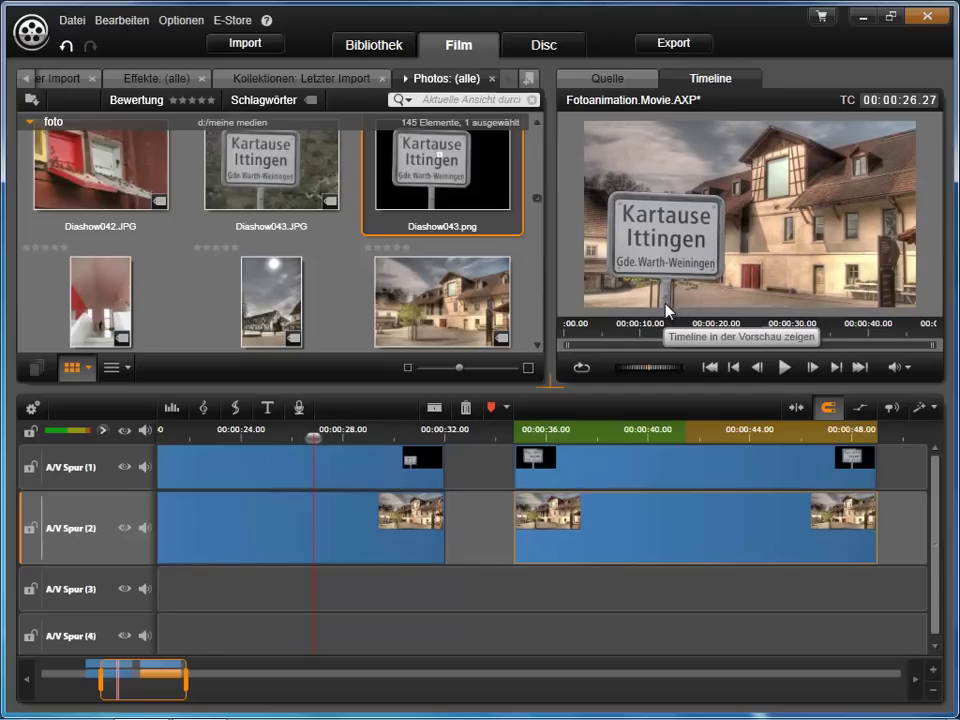
Apply an animated Pan and Zoom to the new Diashow043.png sign clip and preview its default motion
click(632, 476)
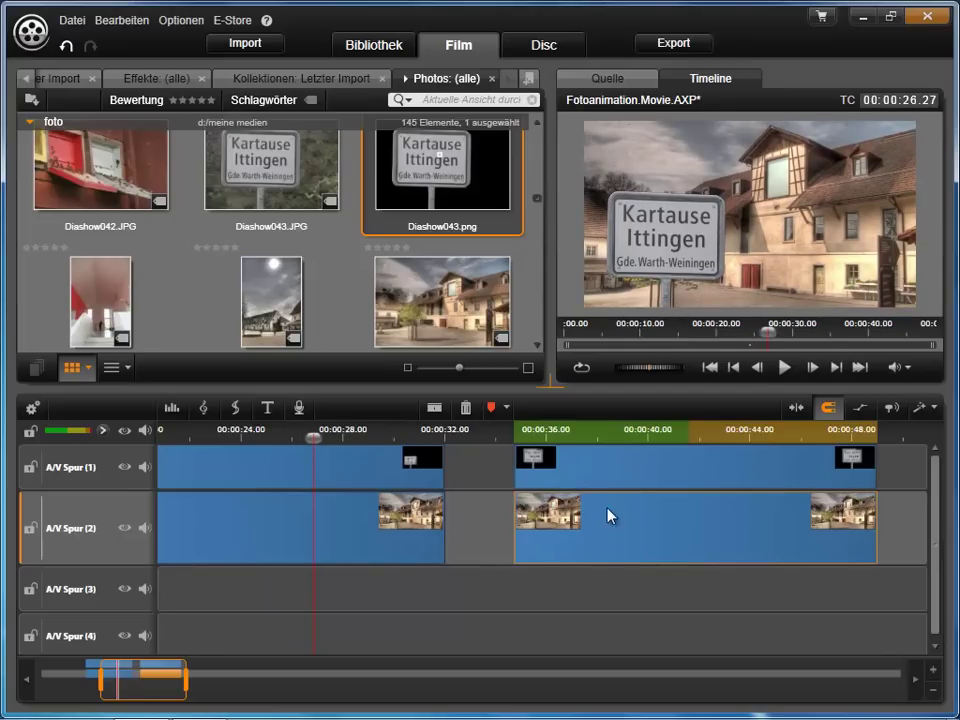
double_click(632, 476)
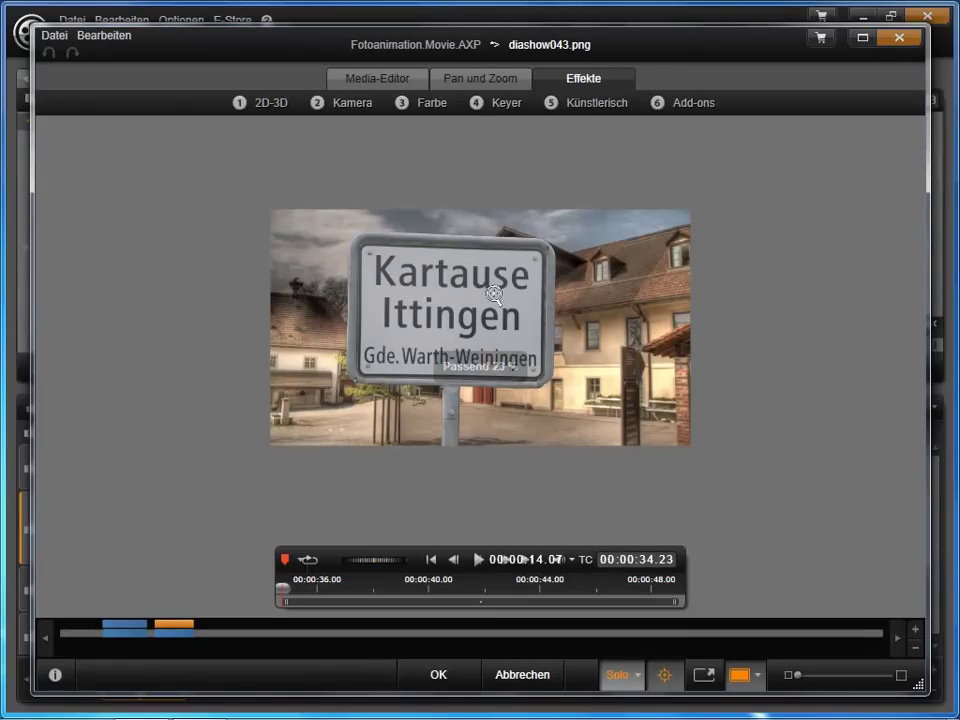
click(482, 82)
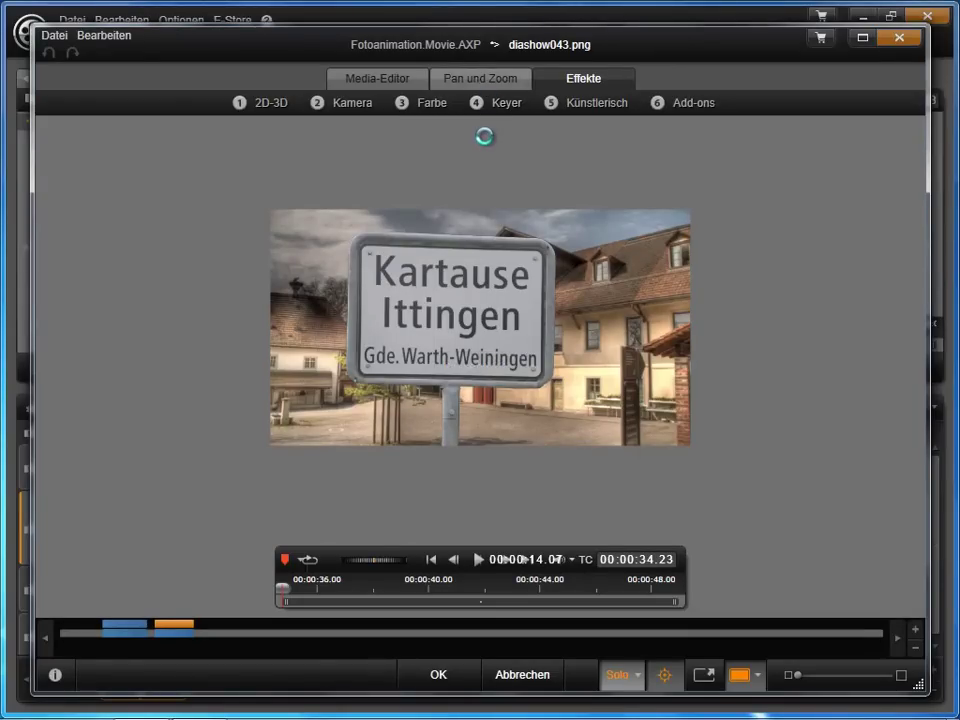
click(527, 104)
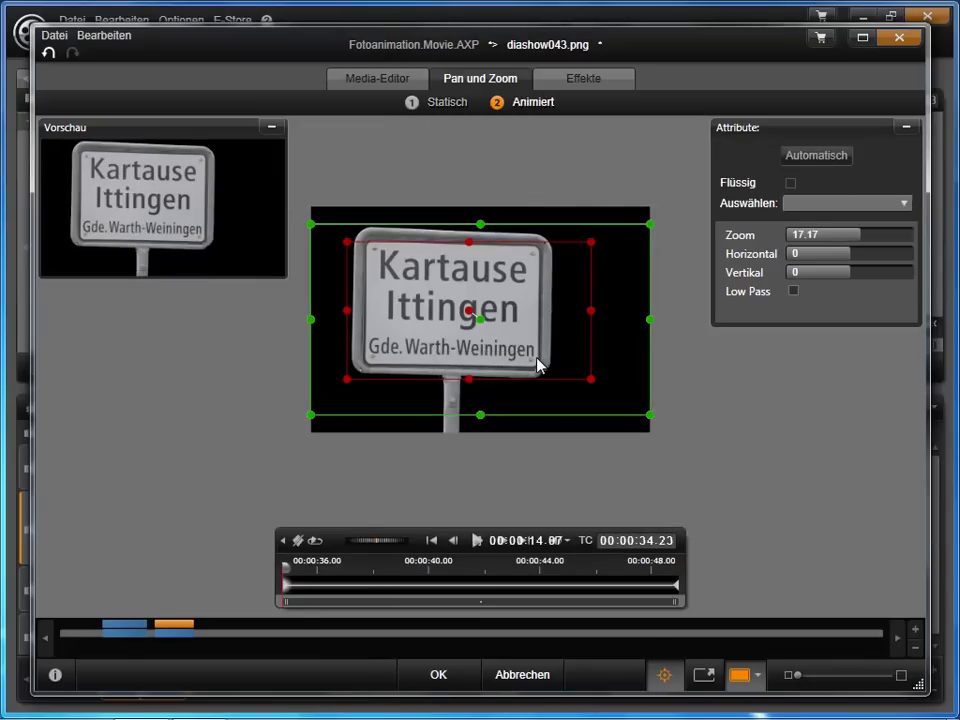
key(space)
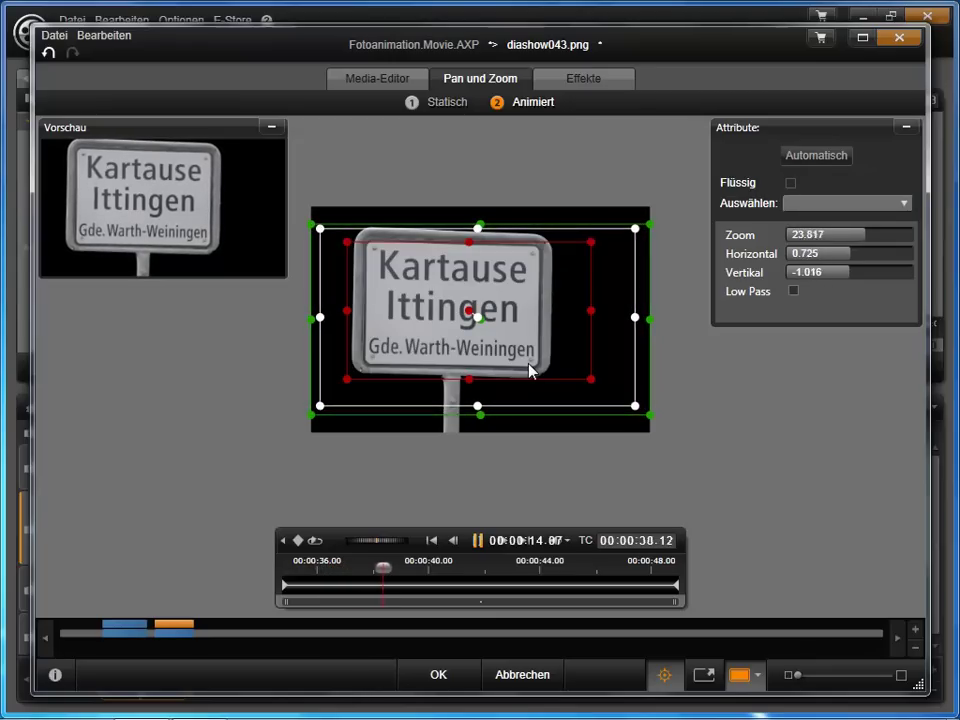
key(space)
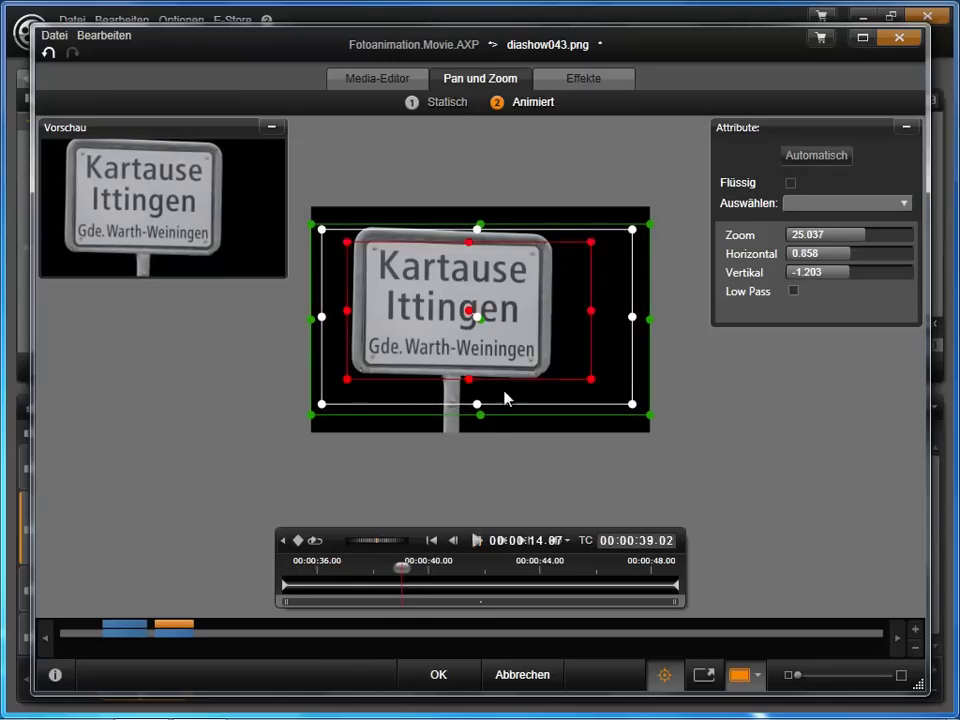
Enlarge and move the sign's start frame beyond the image to zoom -28.986, horizontal -22.489 and vertical -17.492
click(432, 541)
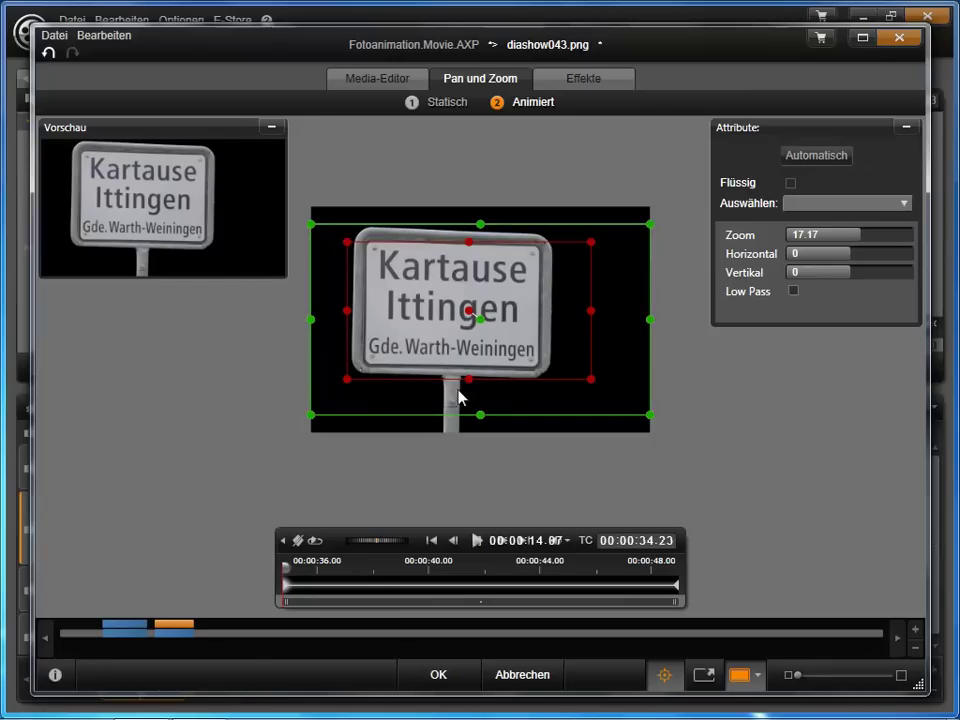
drag(481, 320, 474, 335)
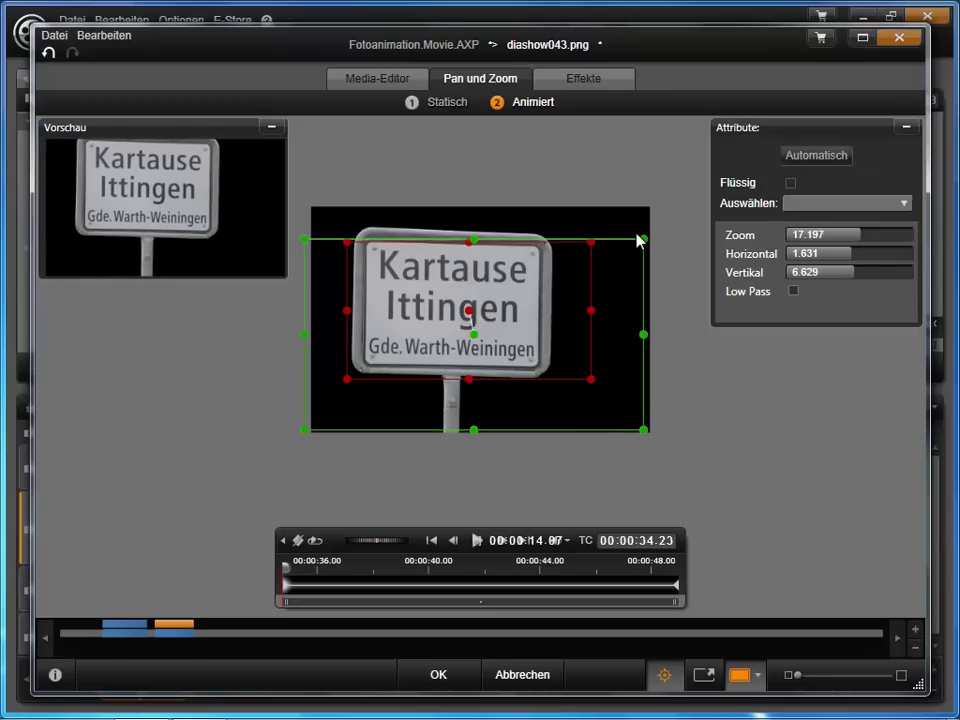
drag(643, 240, 836, 128)
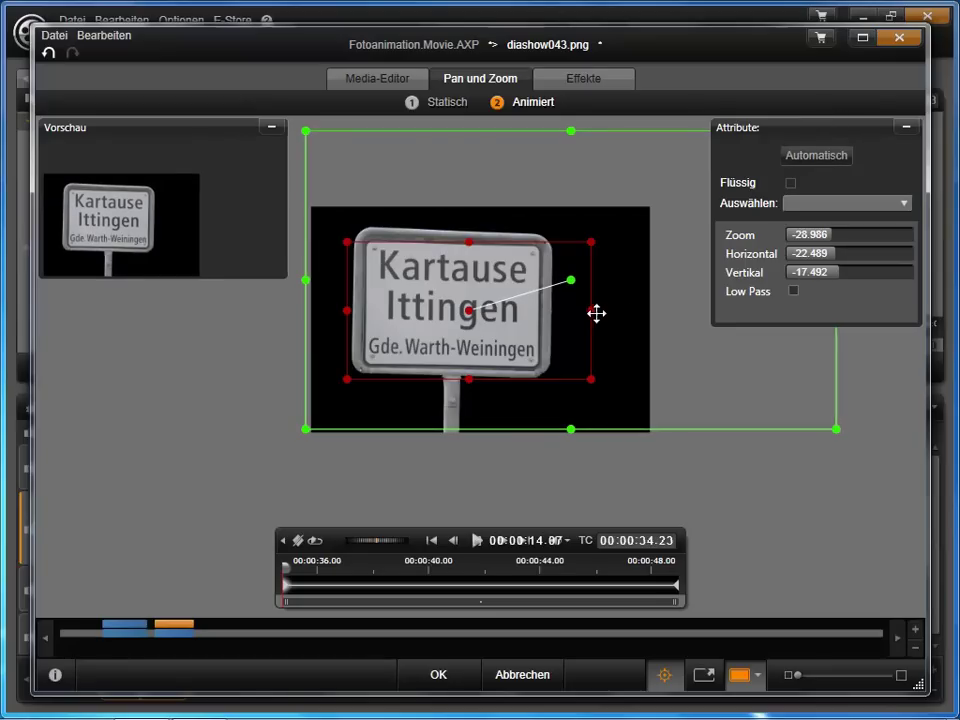
Enlarge and move the sign's end frame beyond the image to zoom -15.413, horizontal -9.627 and vertical -15.181
drag(343, 382, 289, 445)
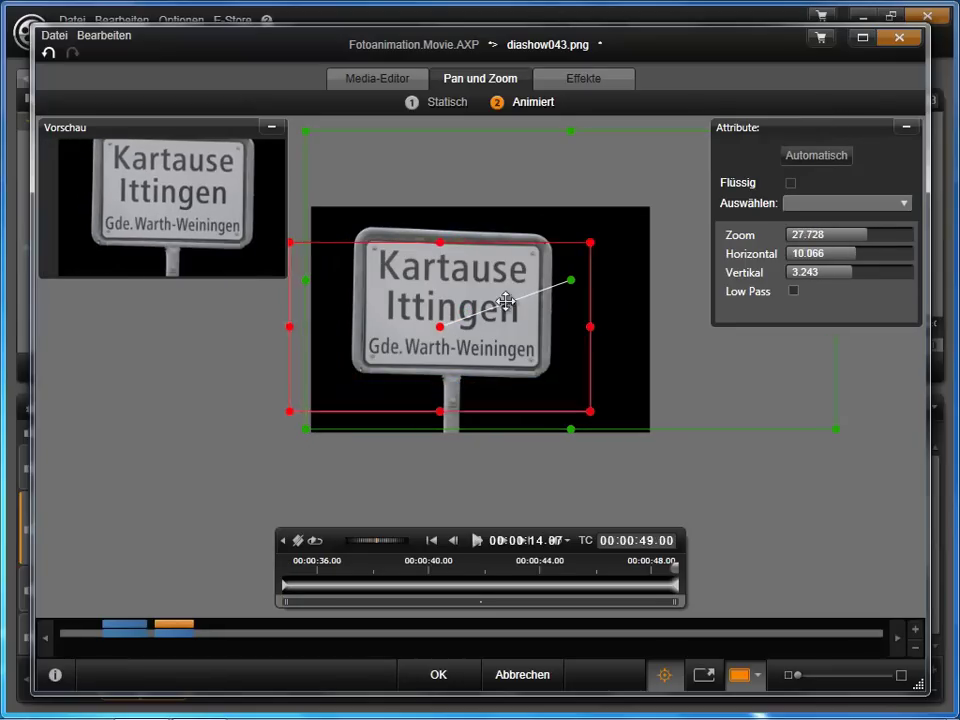
drag(622, 220, 762, 157)
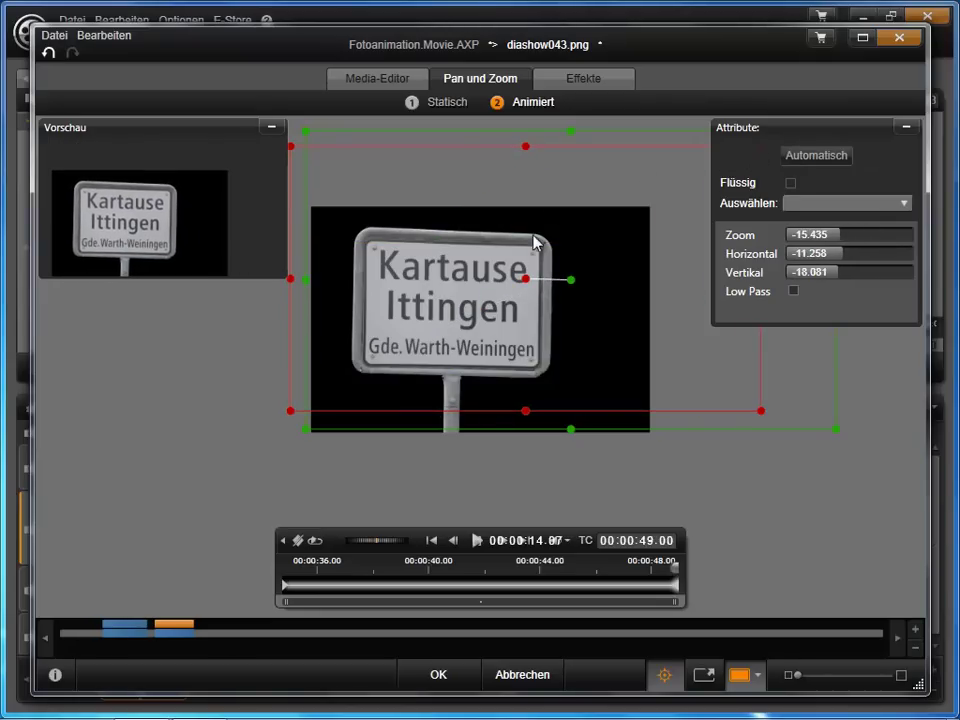
mouse_move(527, 279)
mouse_down()
mouse_move(566, 294)
mouse_move(521, 301)
mouse_move(519, 285)
mouse_up()
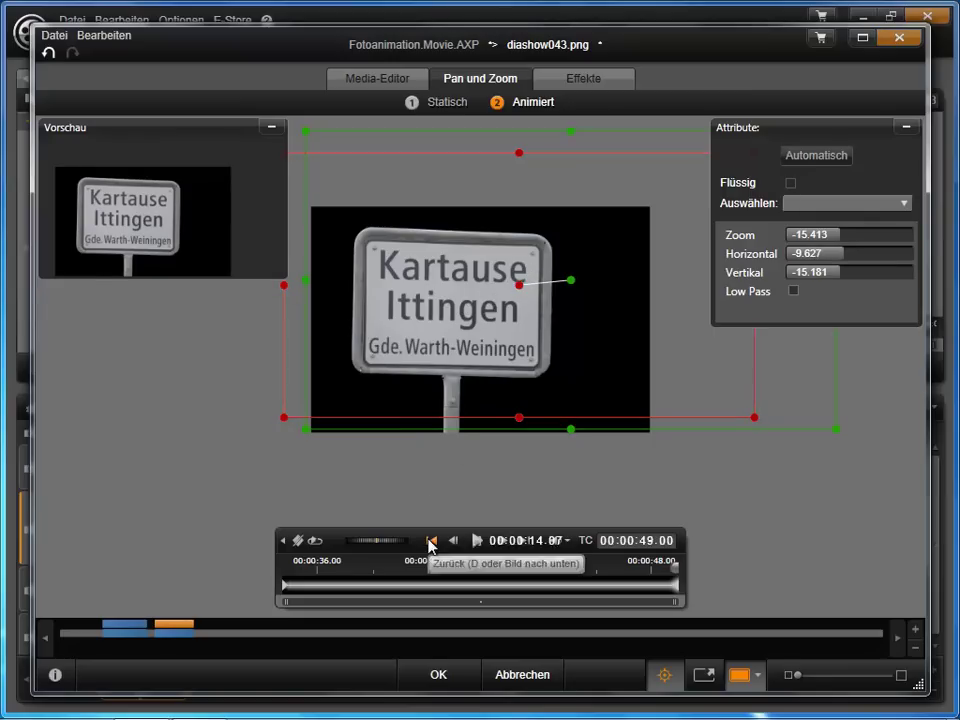
Scrub the sign's Pan and Zoom motion from start to end and accept the changes to return to the movie
click(431, 541)
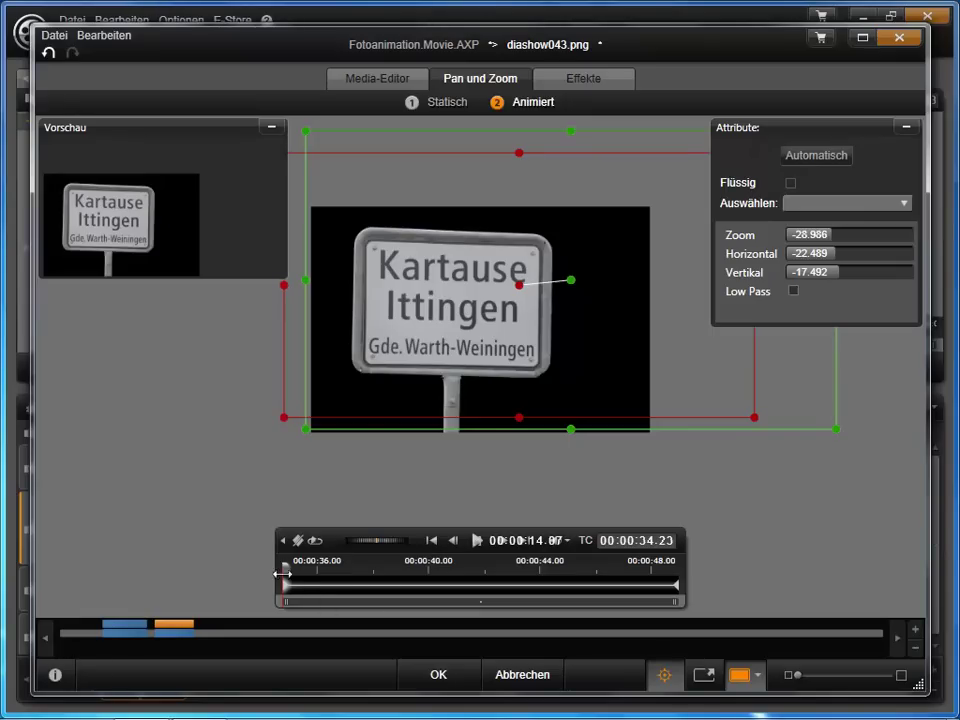
drag(284, 567, 701, 589)
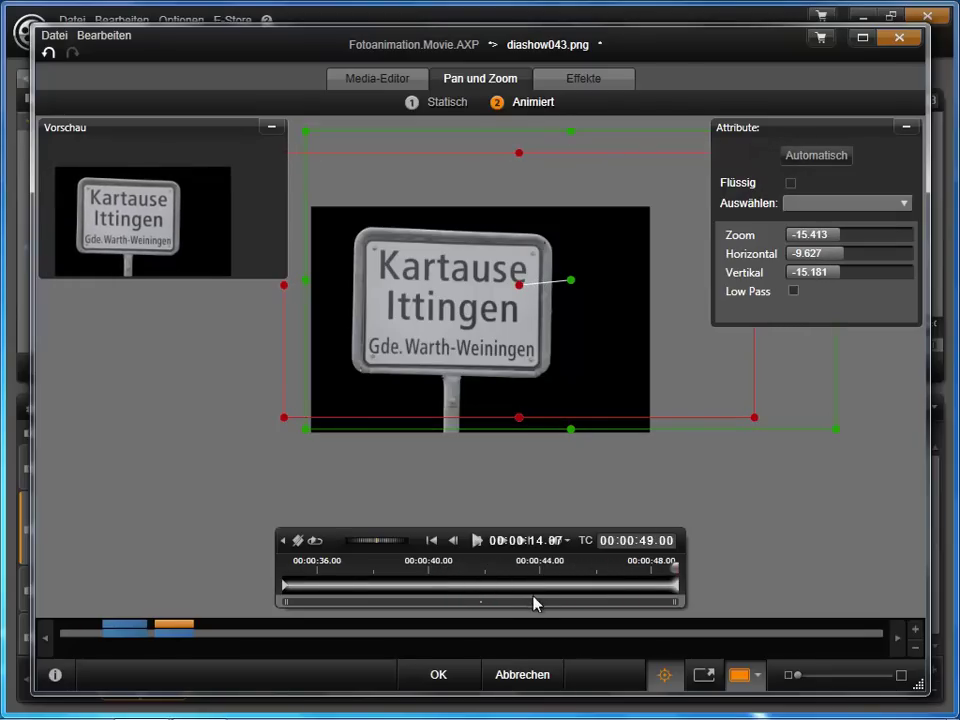
click(448, 675)
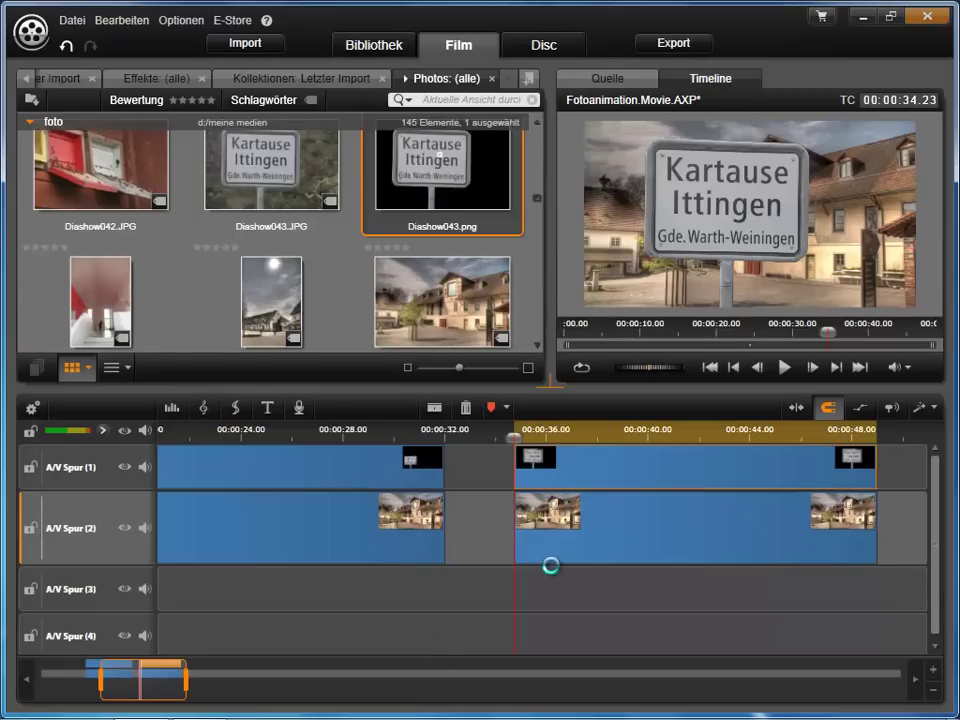
Play the adjusted sign and building composition in the timeline from 00:00:34.23
drag(141, 679, 158, 679)
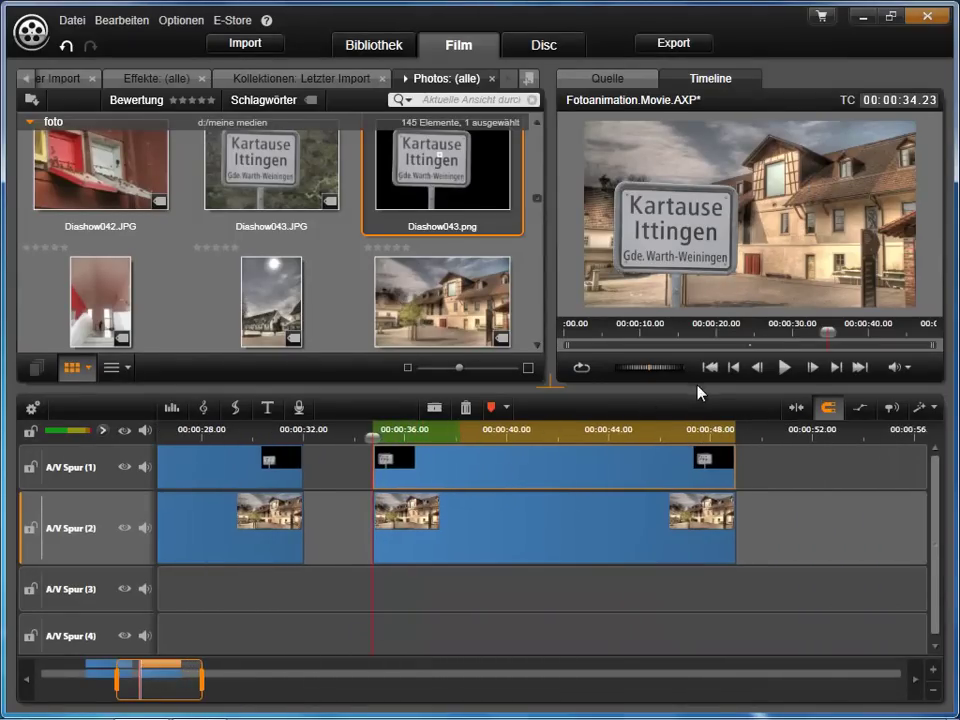
click(785, 369)
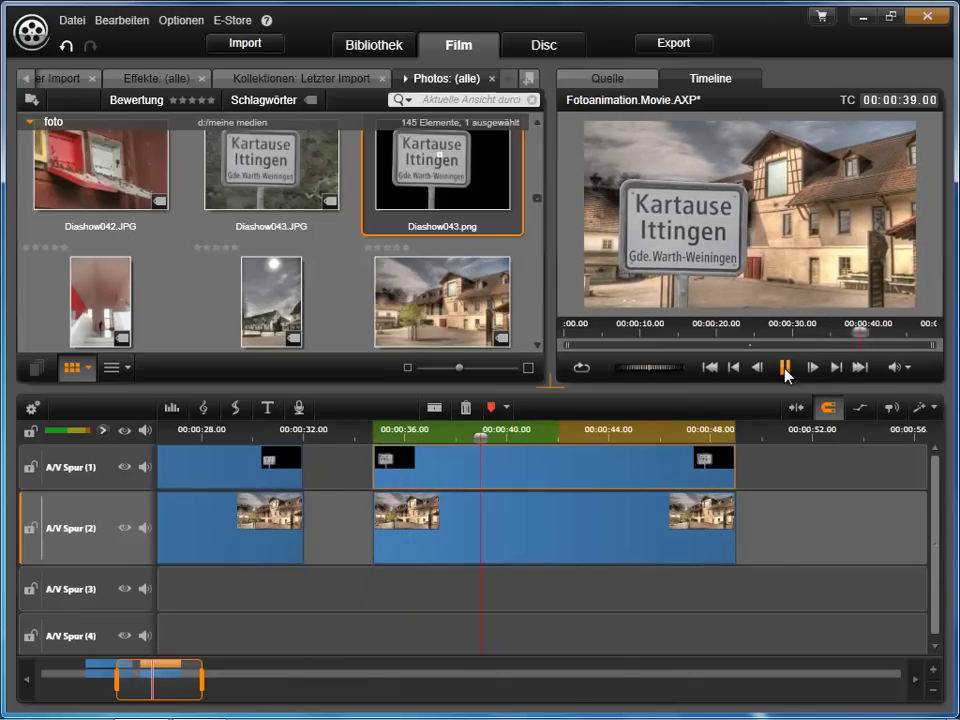
click(785, 369)
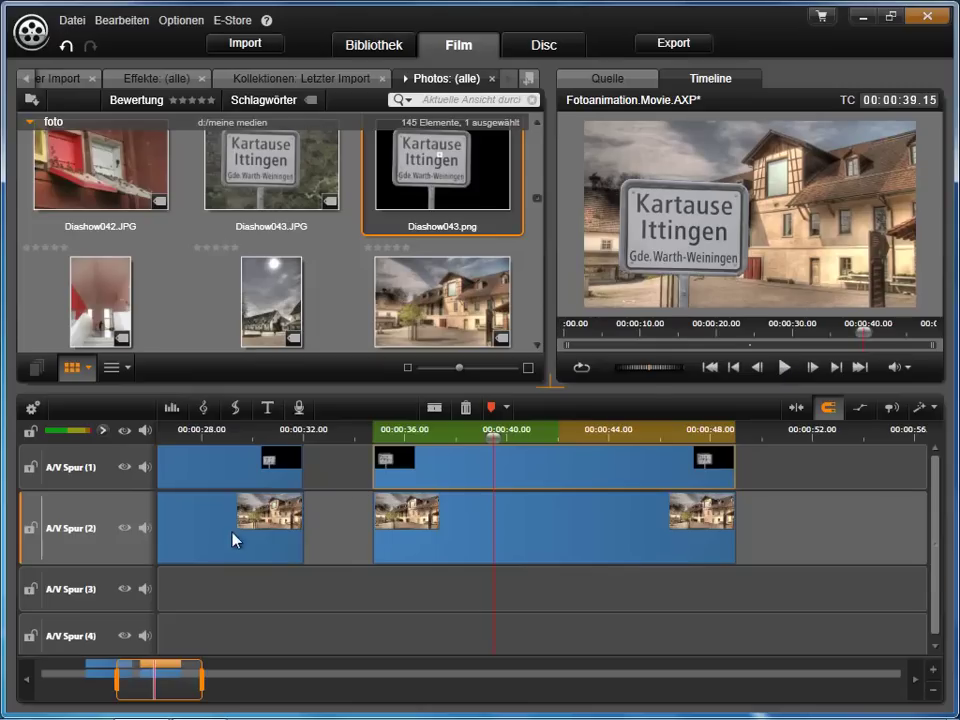
Hide A/V Spur (2), play the sign layer on its own, and show the track again
click(126, 528)
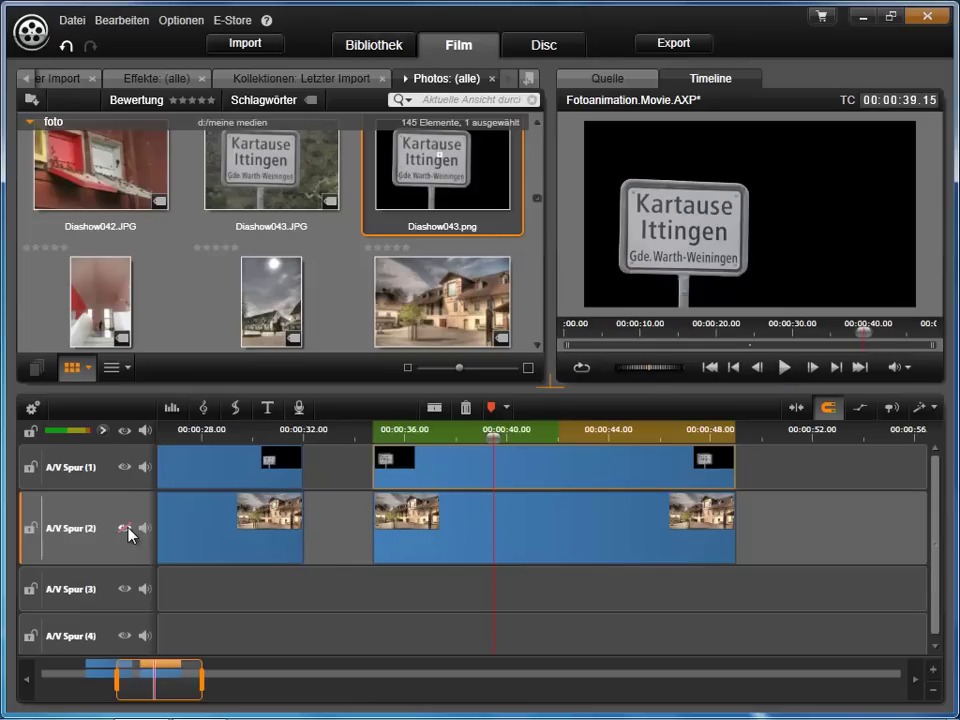
key(space)
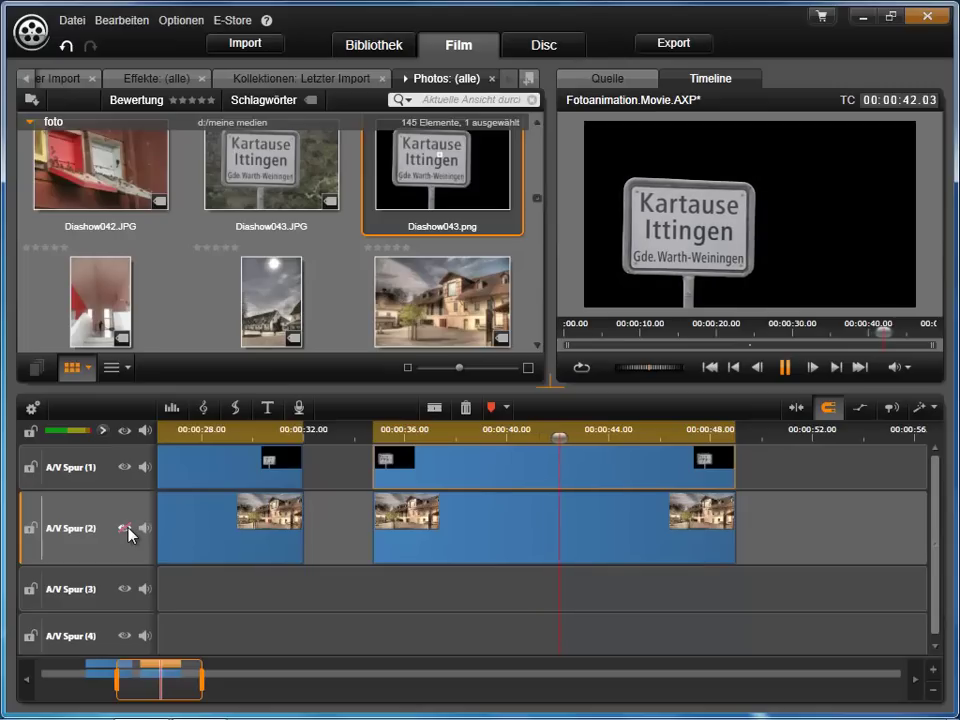
key(space)
click(126, 528)
Hide A/V Spur (1), play the building layer on its own, and show the track again
click(124, 467)
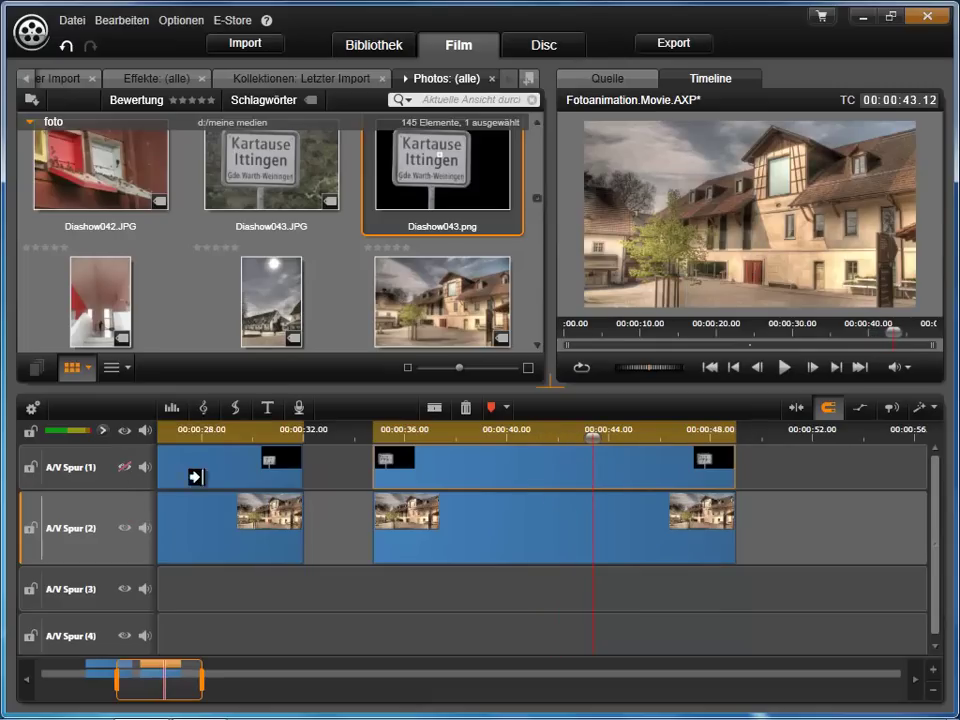
click(445, 470)
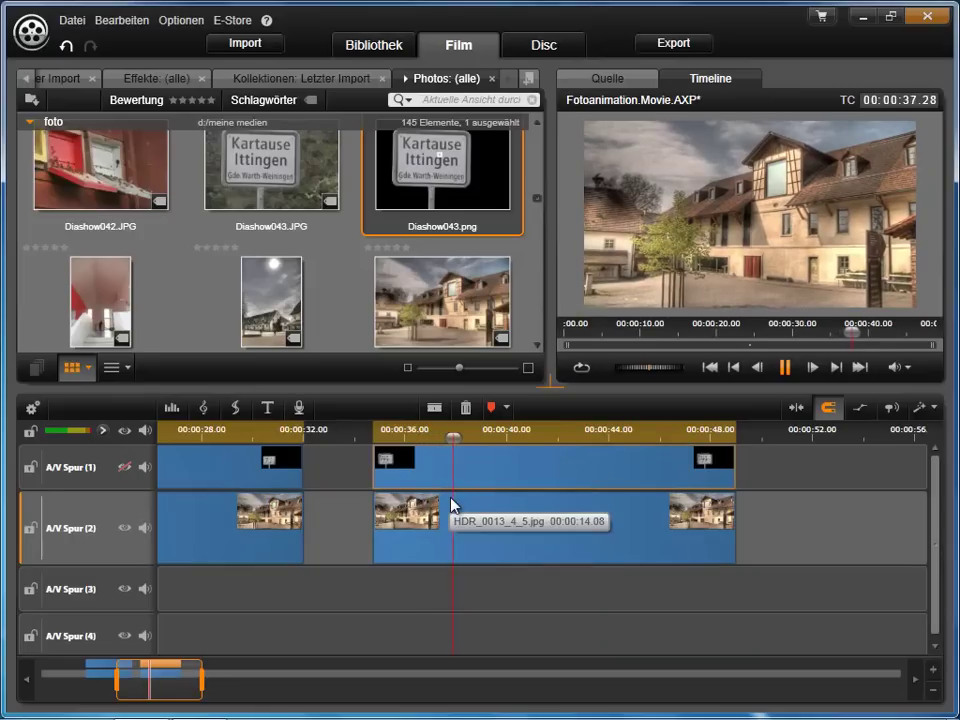
key(space)
click(124, 467)
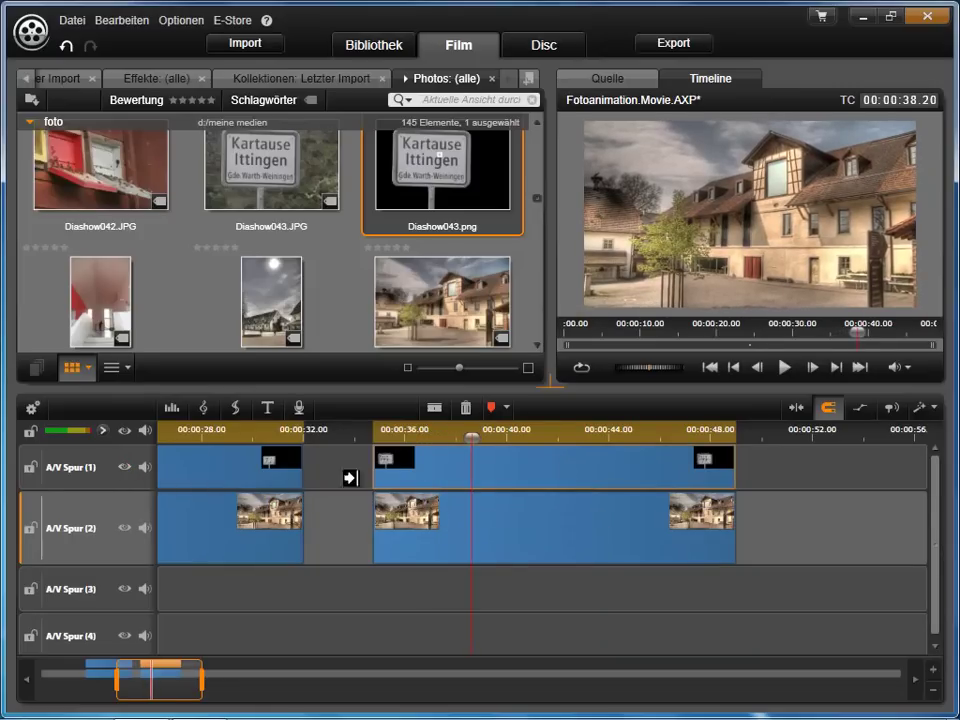
Play the composition with both layers visible from near its start at 00:00:35.13
drag(468, 431, 393, 436)
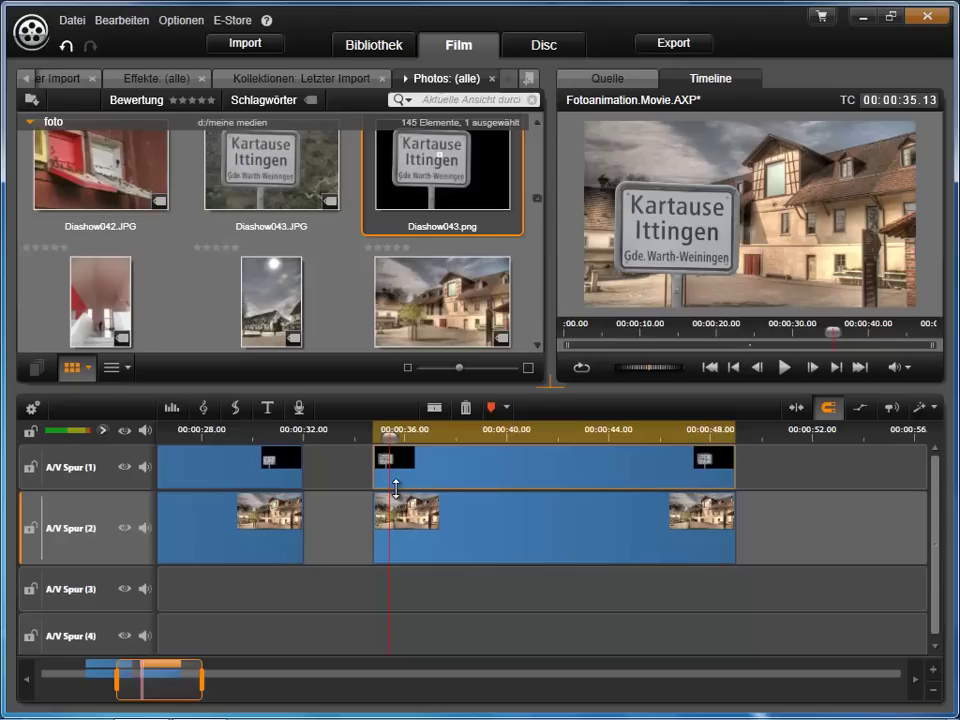
key(space)
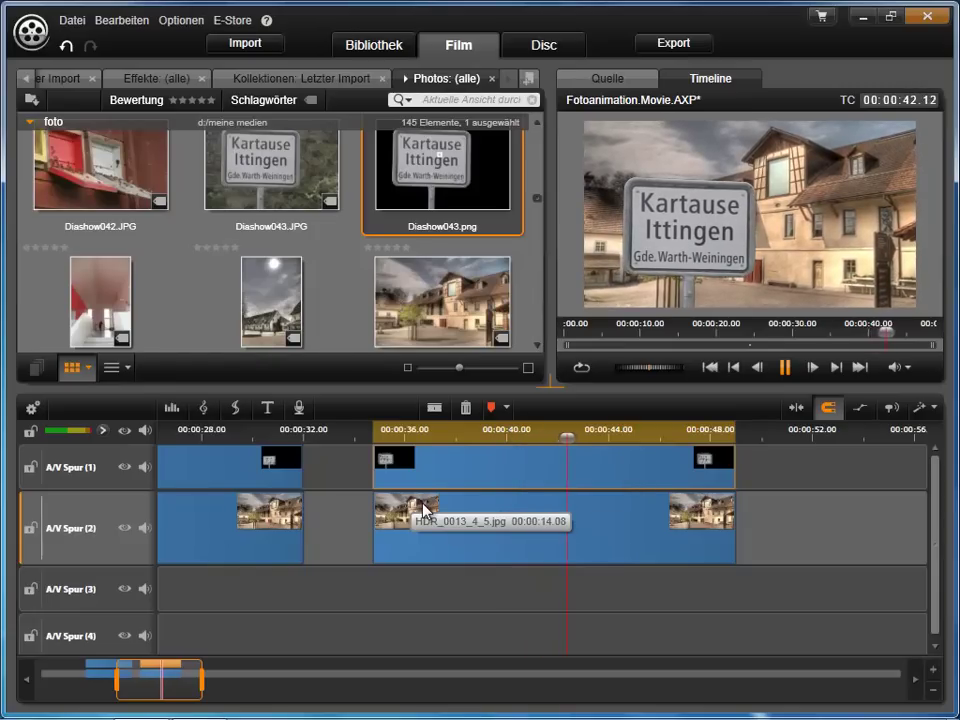
key(space)
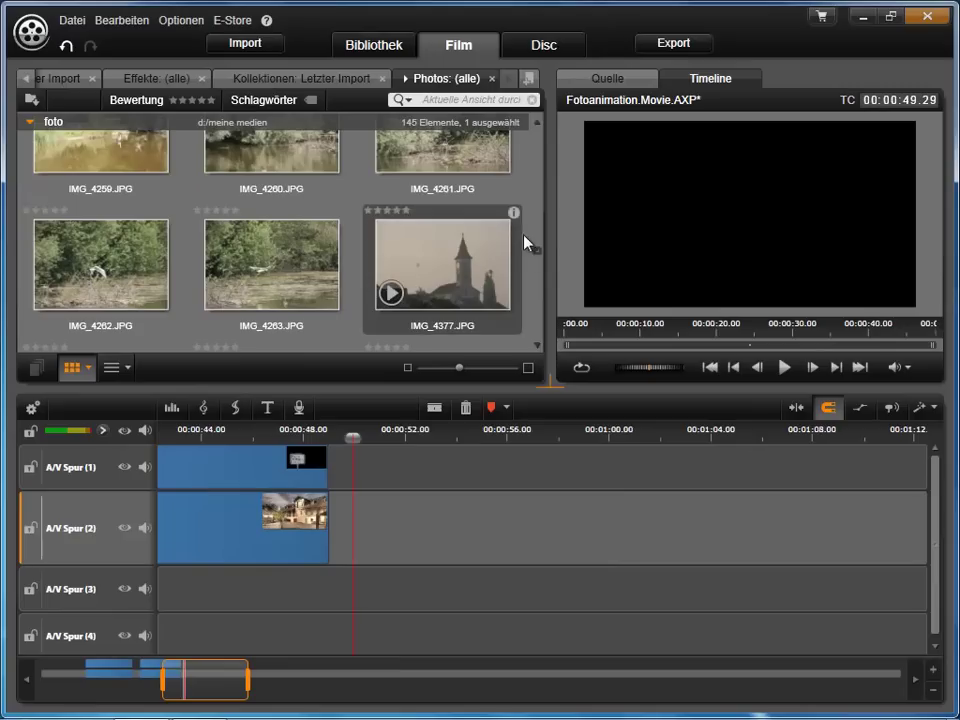
Add IMG_4377.JPG to A/V Spur (2) after a gap behind the building clip and extend it to 00:01:01.19
drag(446, 258, 441, 537)
drag(500, 527, 647, 524)
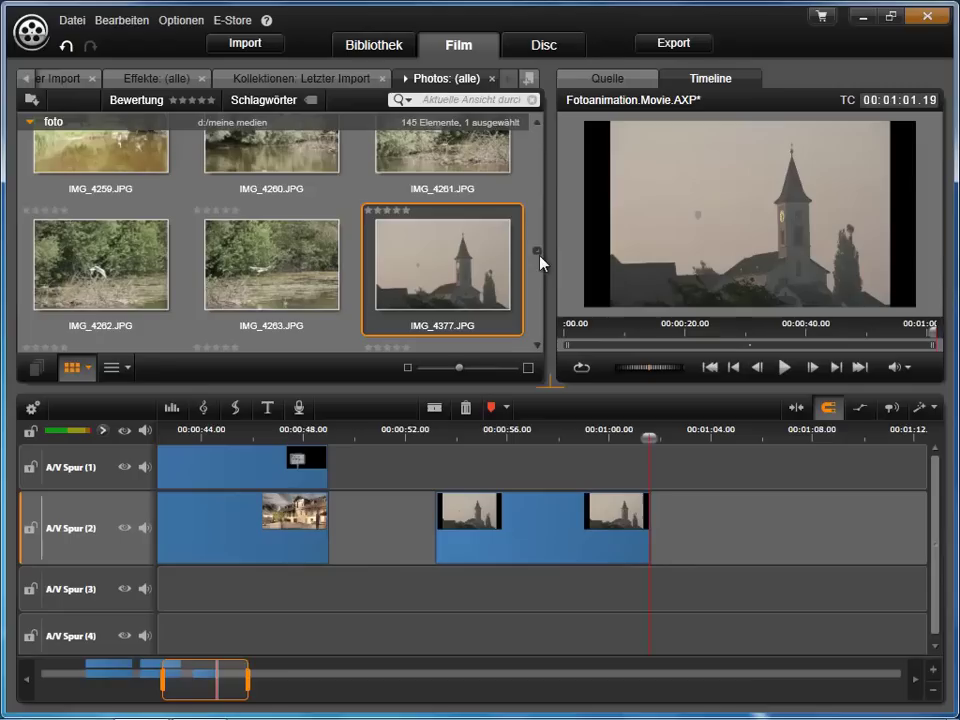
Place IMG_4245.JPG on A/V Spur (1) above the church clip, matching that clip's full length
scroll(539, 256, up, 3)
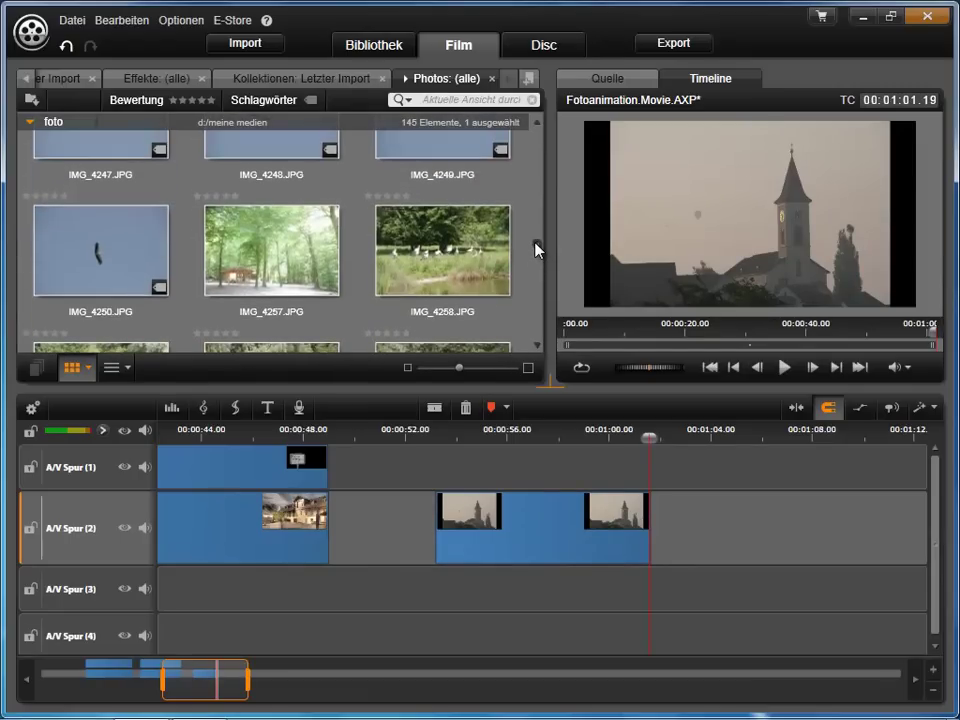
scroll(537, 250, up, 1)
scroll(537, 244, up, 1)
scroll(537, 243, up, 1)
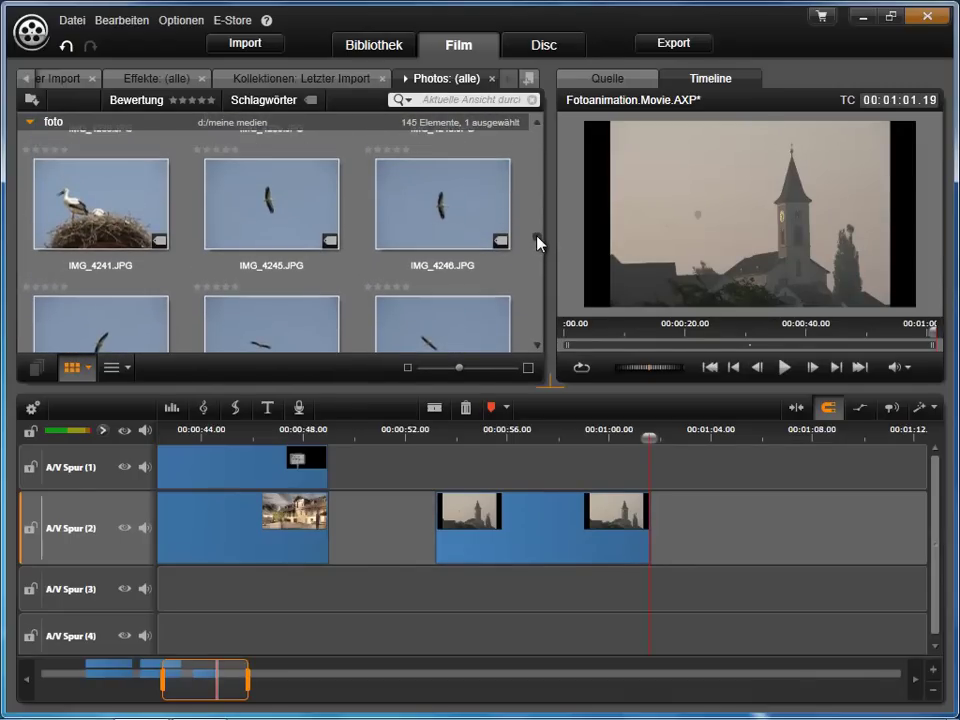
click(298, 208)
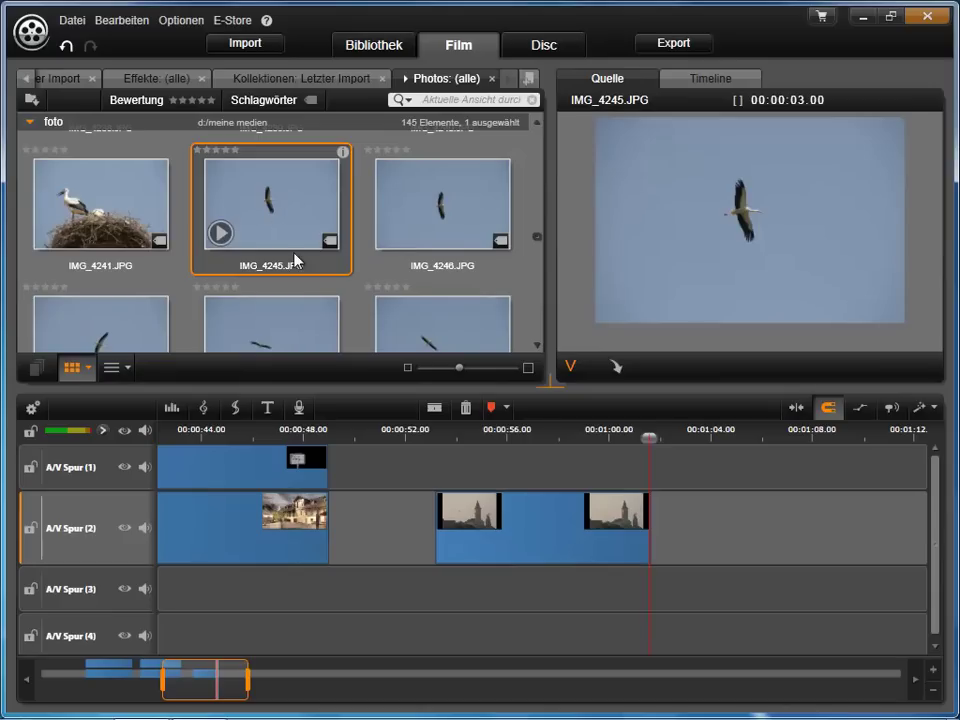
drag(283, 216, 441, 462)
drag(506, 463, 562, 438)
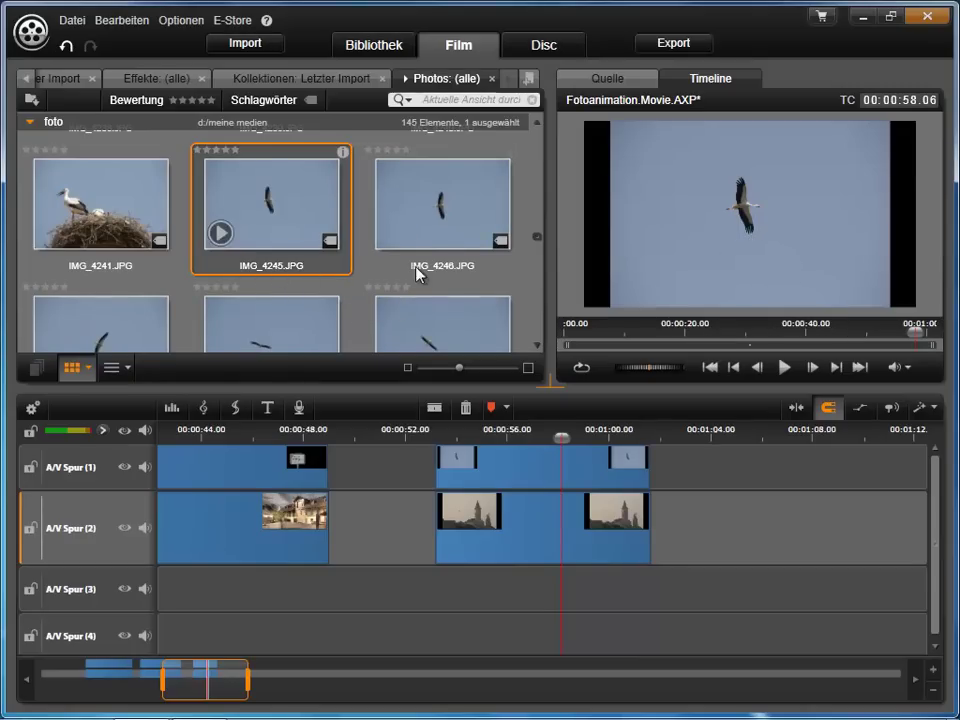
Switch to Paint.NET and open IMG_4245.JPG from the Foto folder
click(862, 17)
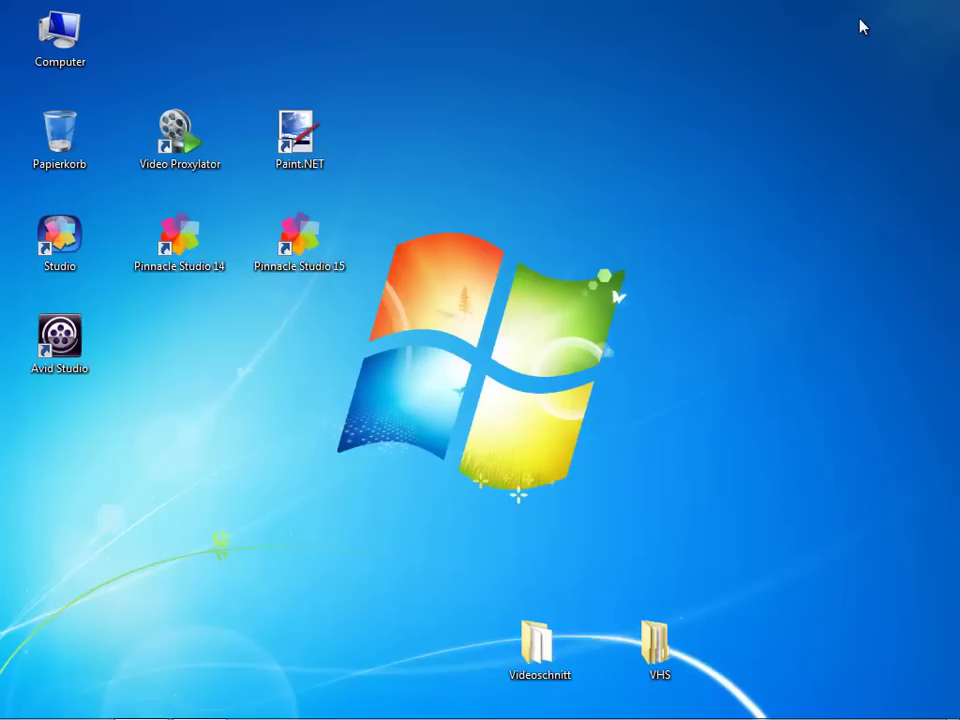
double_click(297, 142)
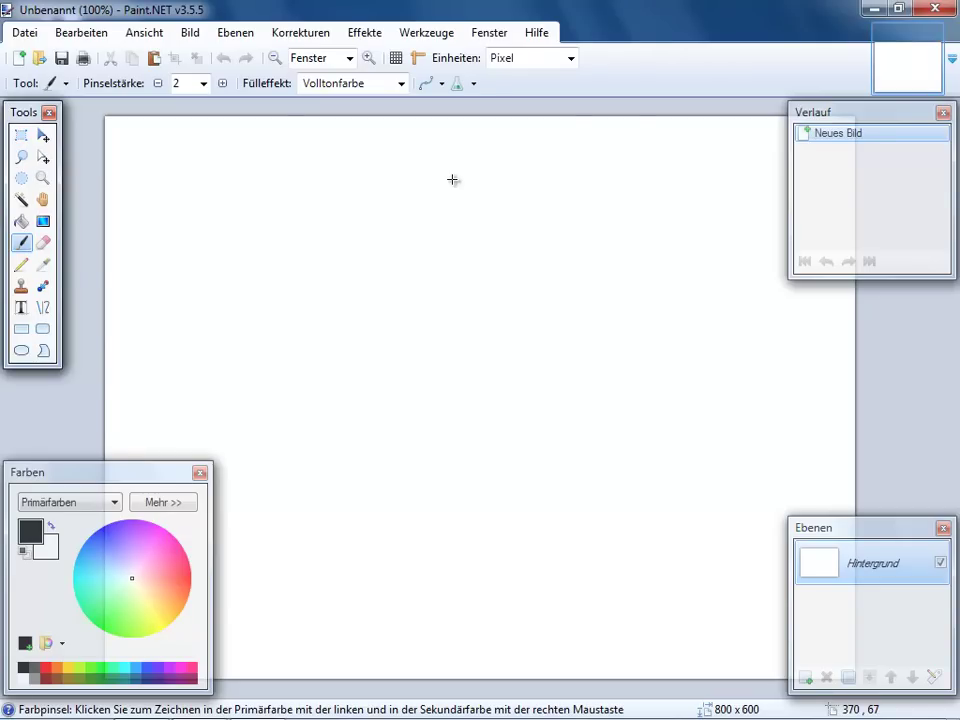
click(26, 33)
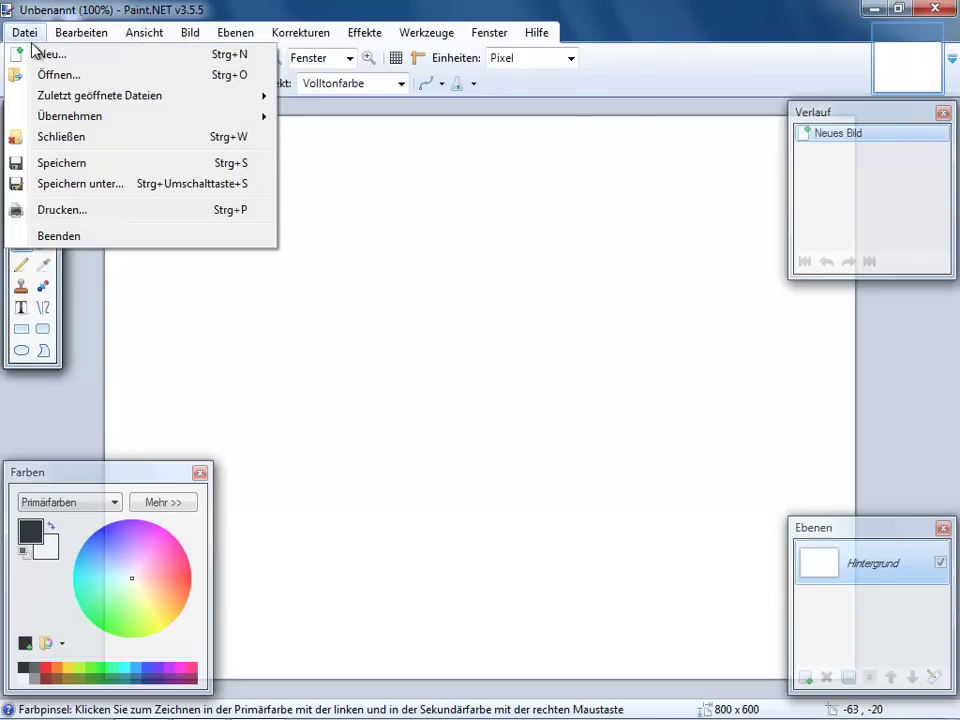
click(42, 76)
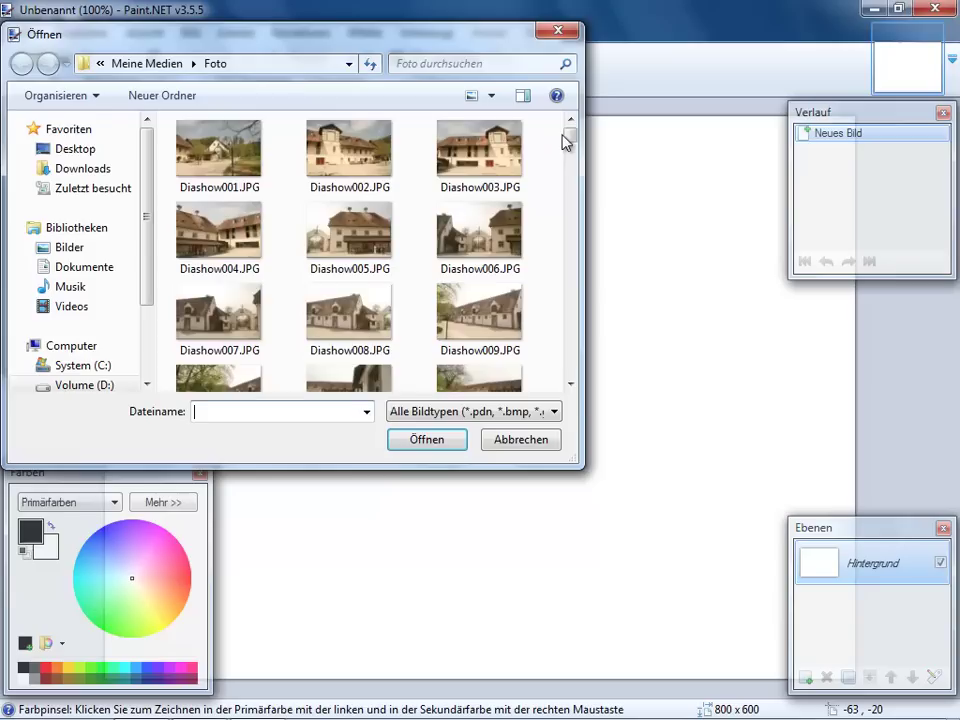
scroll(570, 145, down, 1)
drag(570, 145, 570, 251)
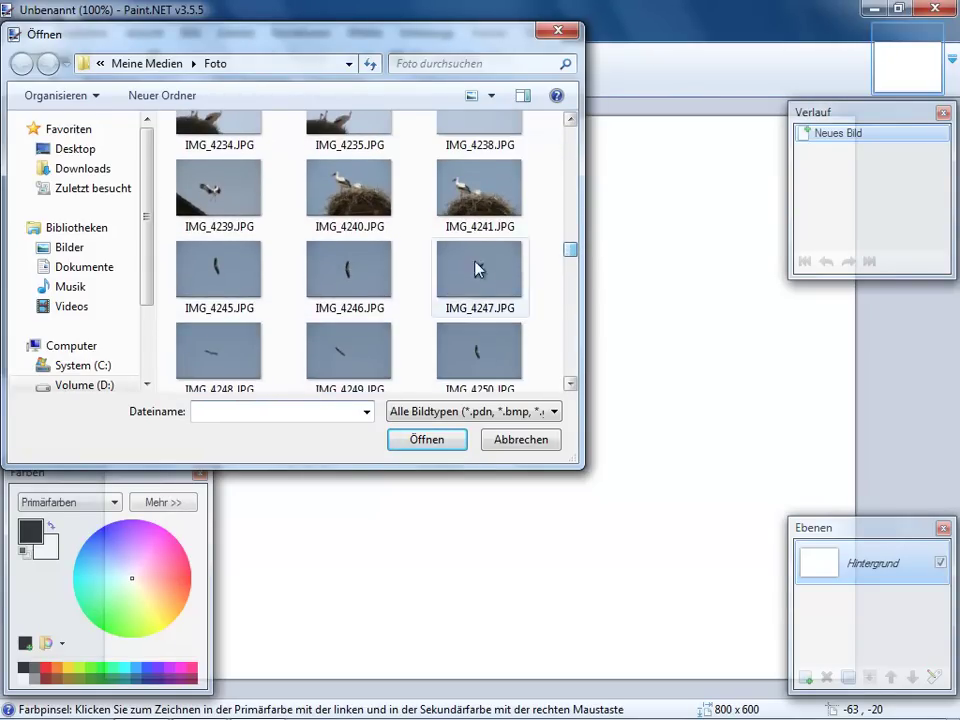
double_click(212, 272)
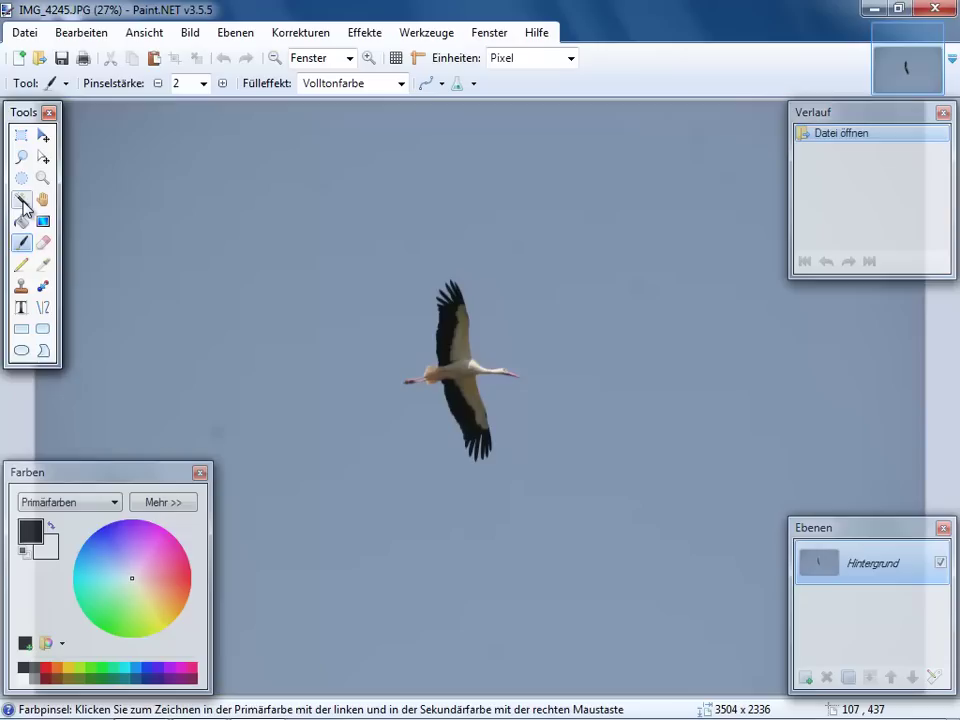
Select the sky around the stork with the Magic Wand at 33% tolerance and delete it
click(22, 201)
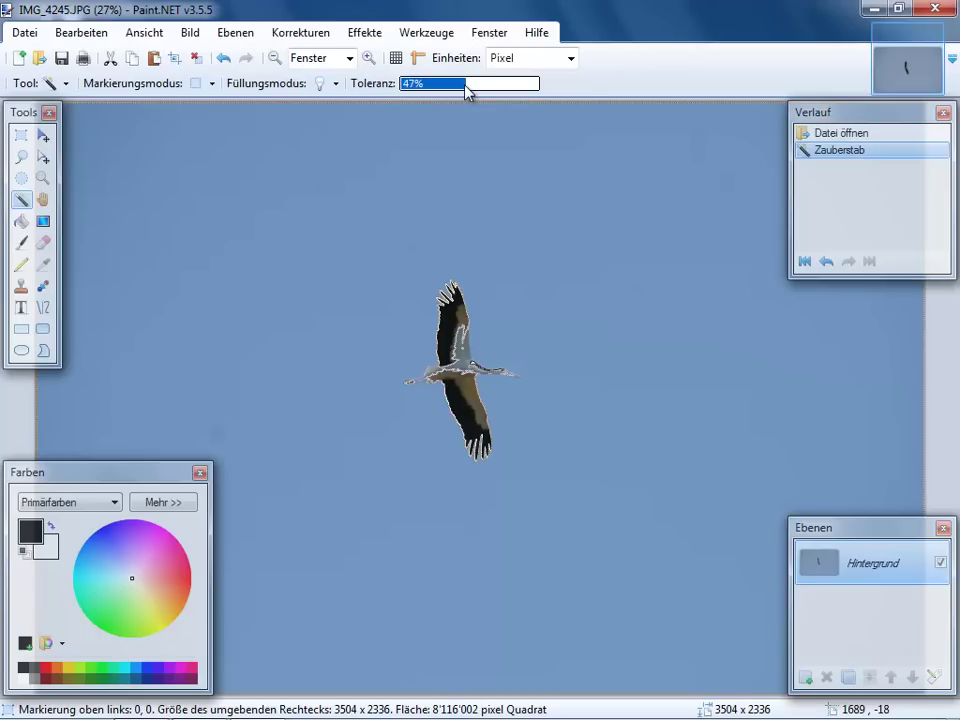
drag(465, 86, 454, 86)
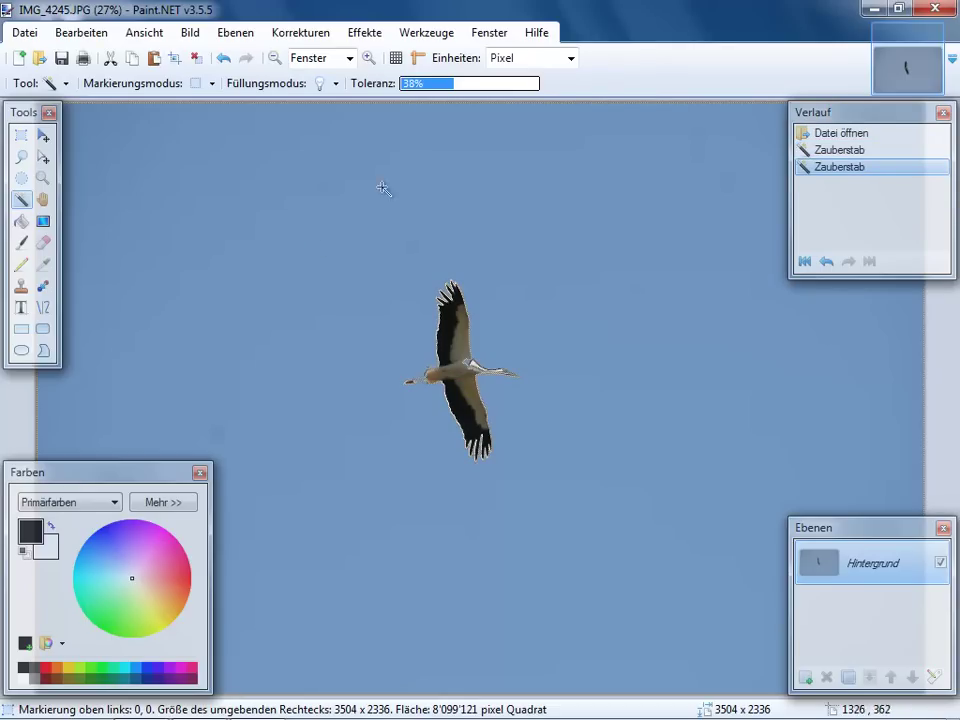
drag(455, 90, 446, 95)
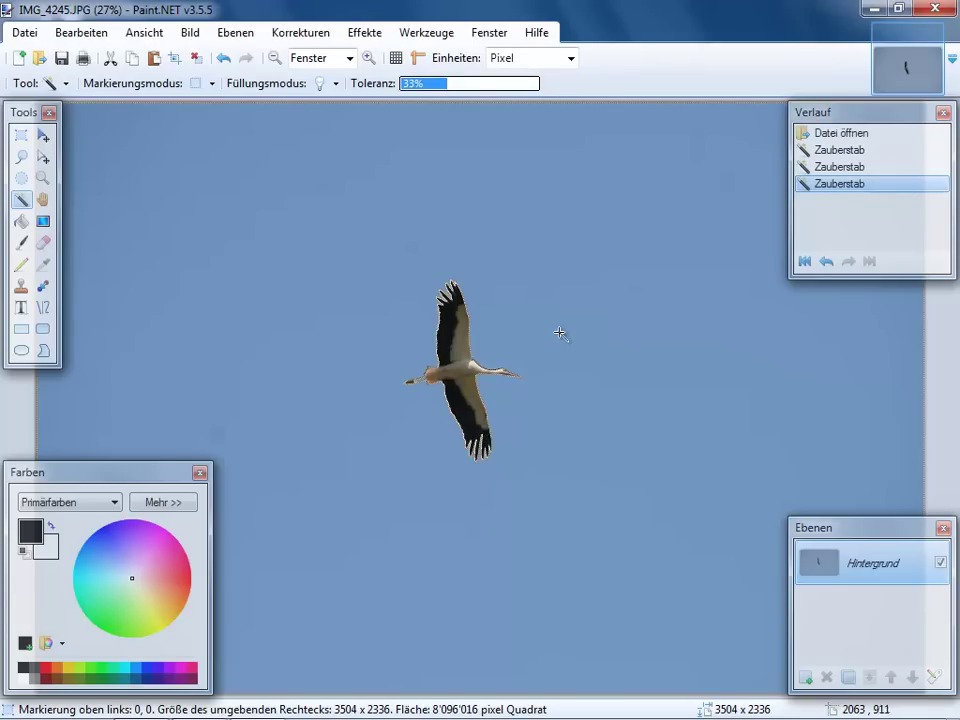
key(Delete)
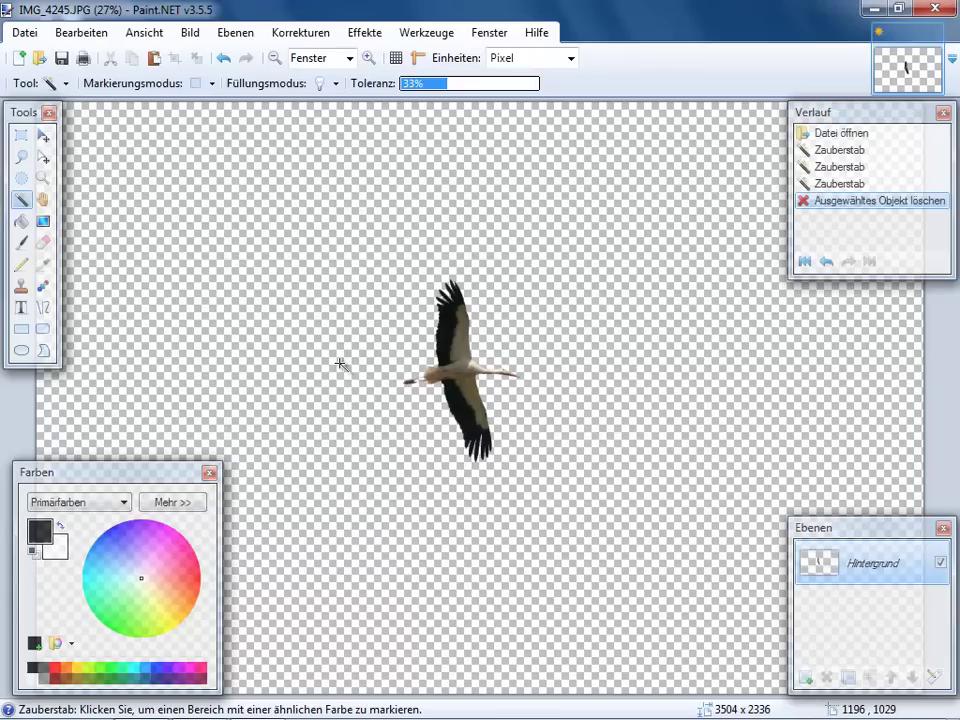
Crop the image to a rectangular selection of about 868 x 920 pixels around the stork
click(21, 135)
drag(345, 247, 565, 479)
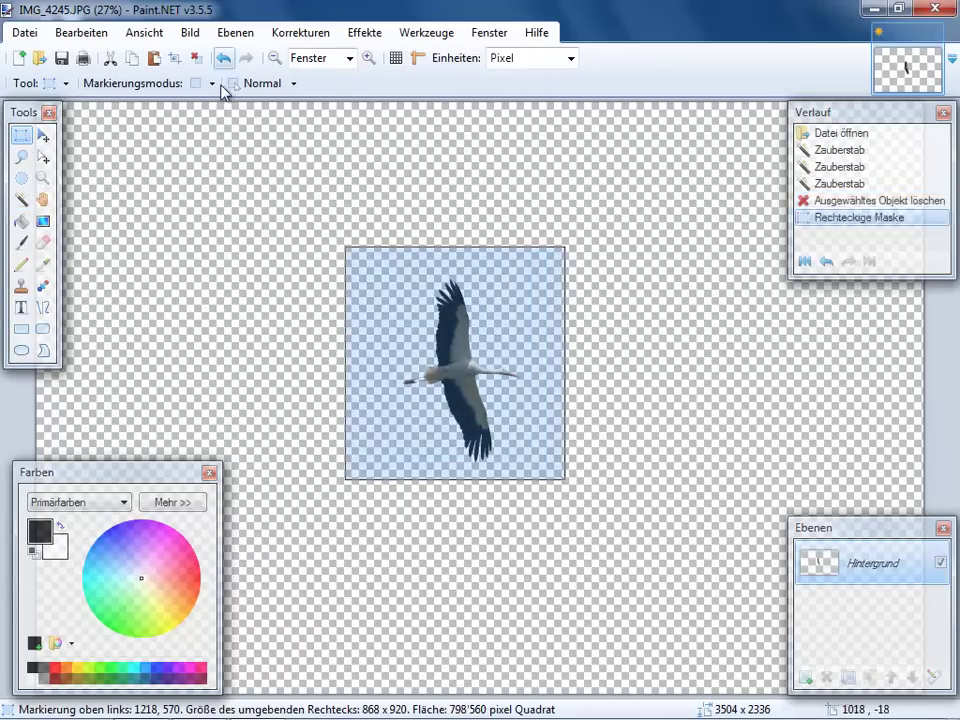
click(193, 33)
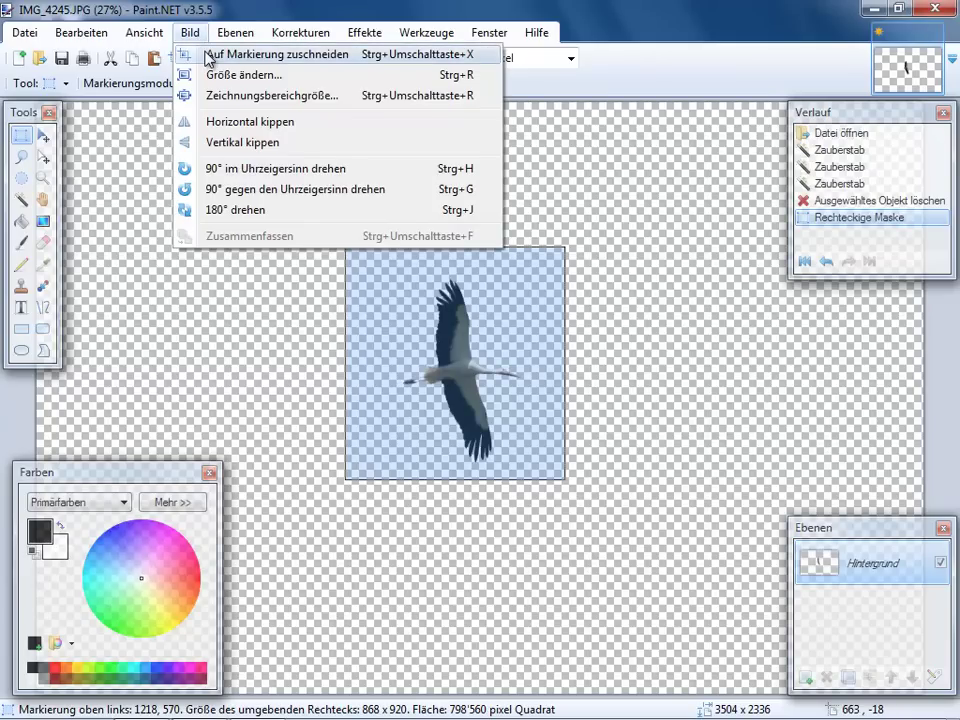
click(209, 55)
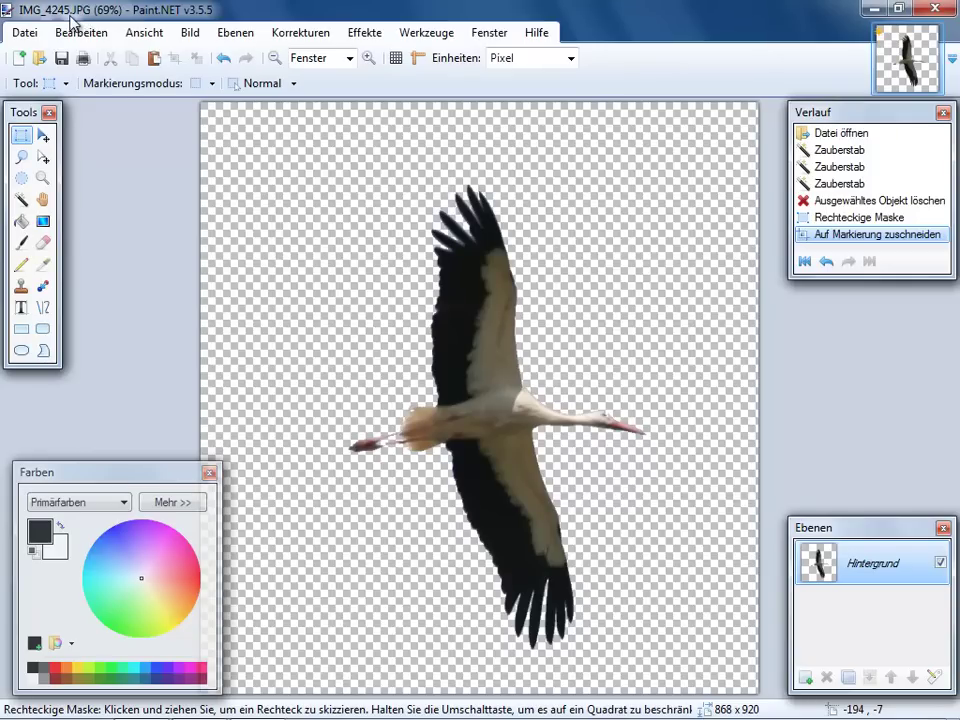
Save the cut-out stork as IMG_4245.png in PNG format in the Foto folder, accepting the PNG save settings
click(24, 32)
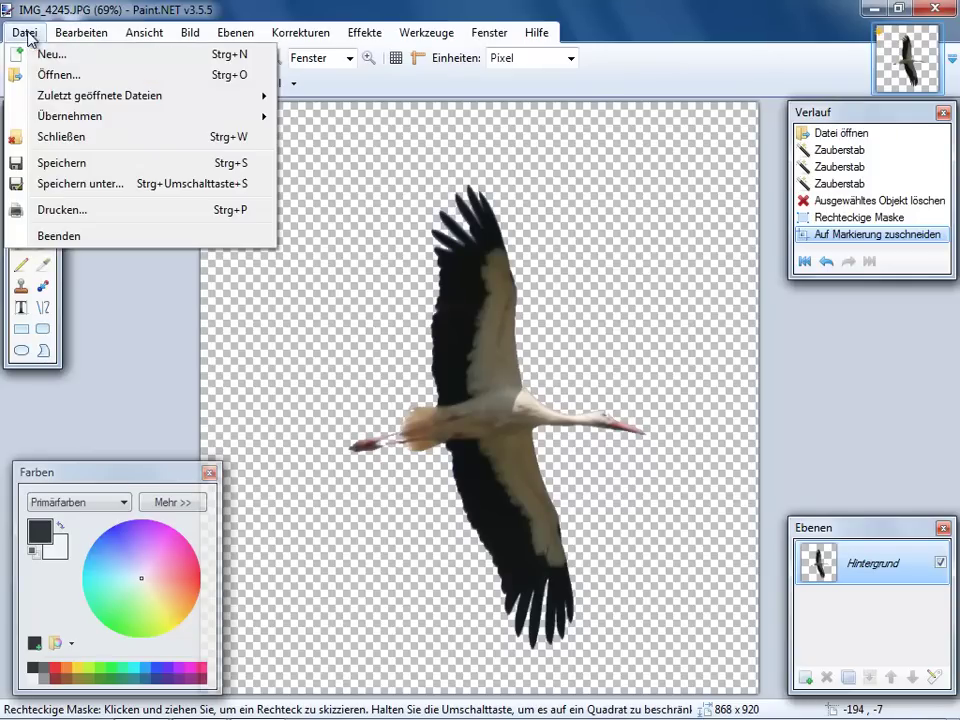
click(64, 184)
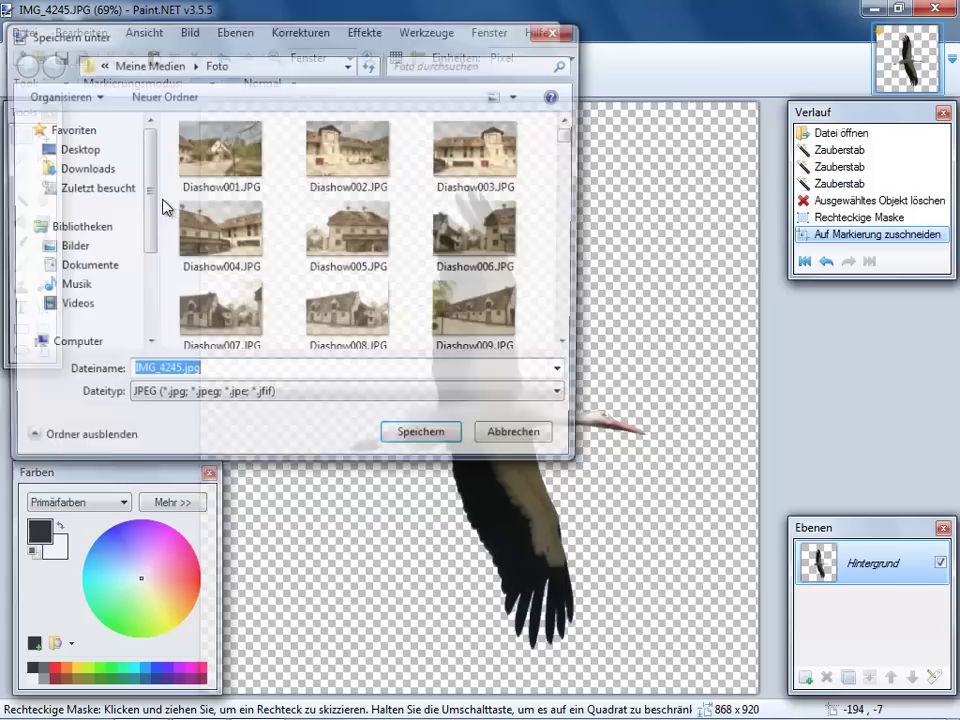
click(236, 400)
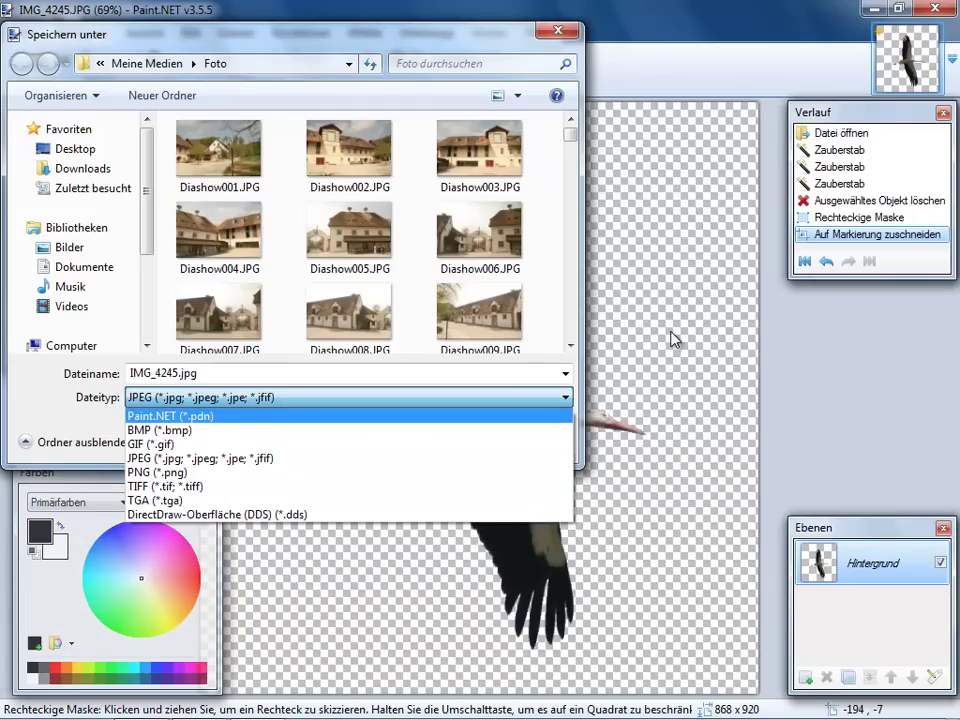
click(183, 474)
click(183, 375)
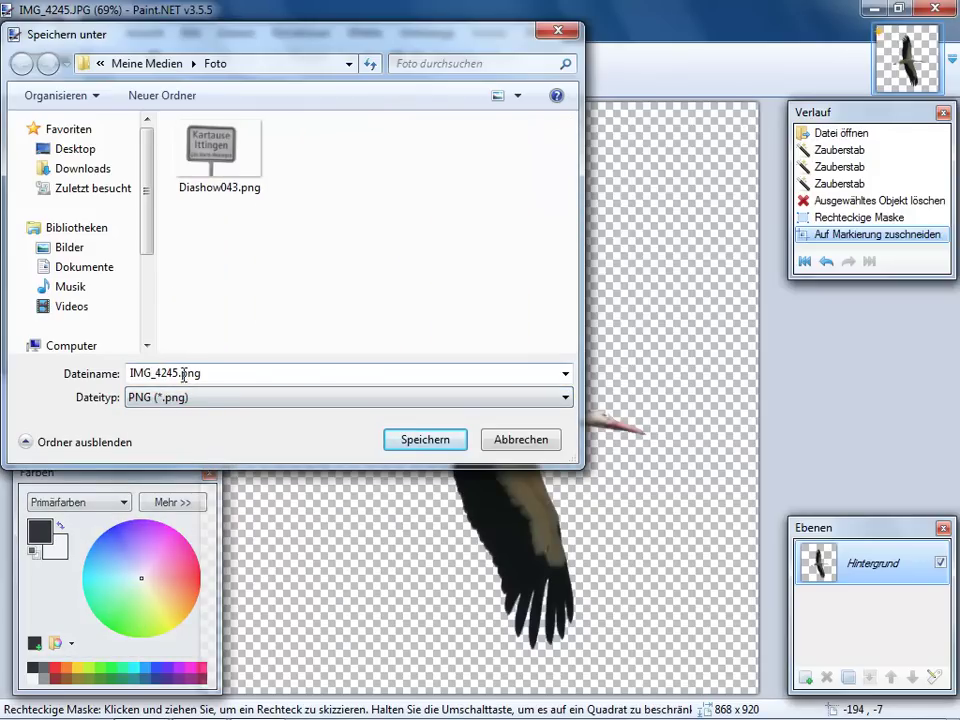
click(423, 440)
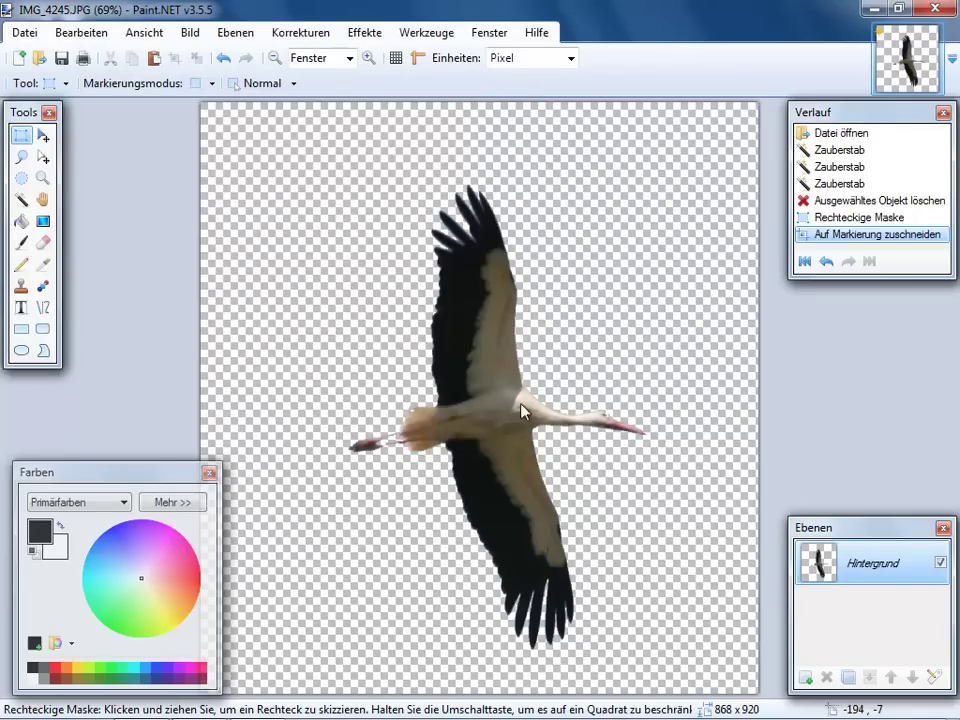
click(647, 505)
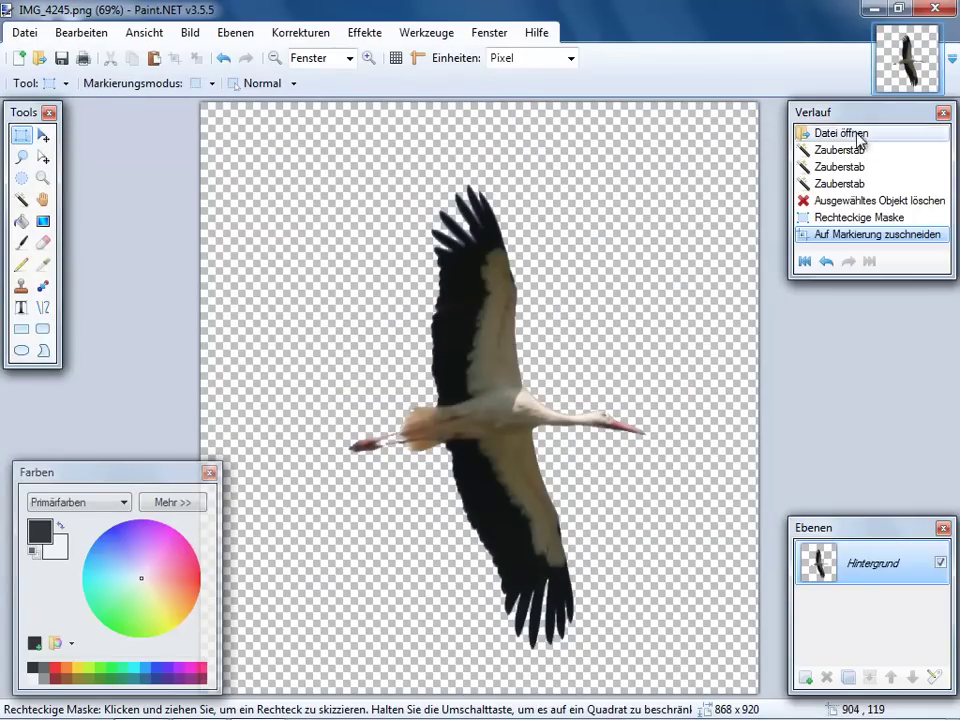
Close Paint.NET and switch back to the Fotoanimation movie in Avid Studio
click(936, 10)
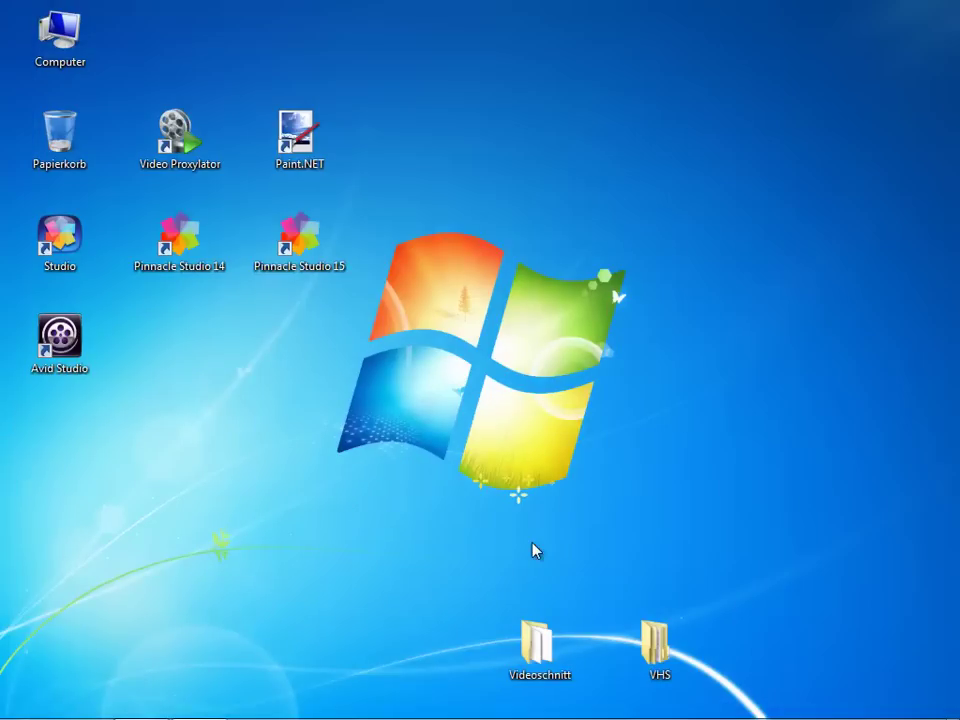
mouse_move(242, 699)
click(154, 704)
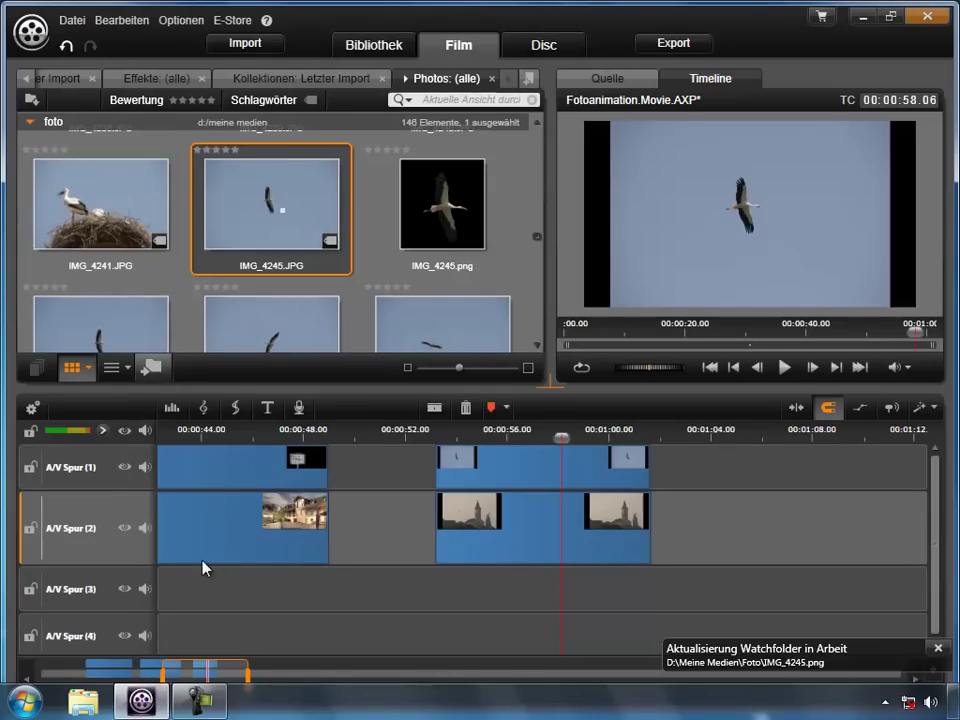
Replace the IMG_4245.JPG clip on A/V Spur (1) above the church with IMG_4245.png, matching the church clip's length
click(447, 208)
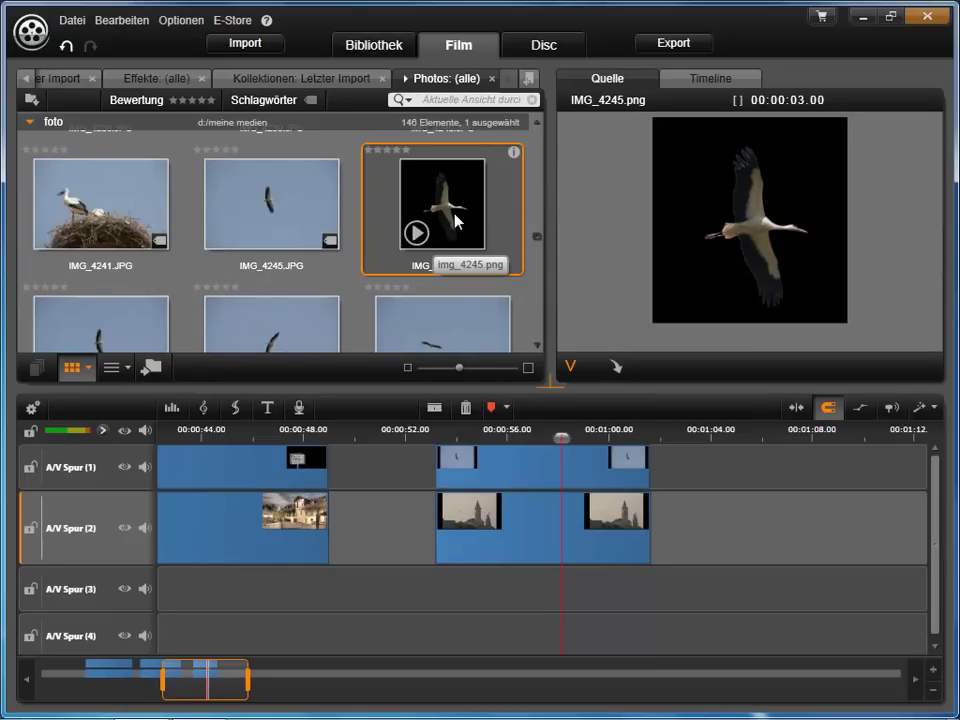
click(535, 465)
key(Delete)
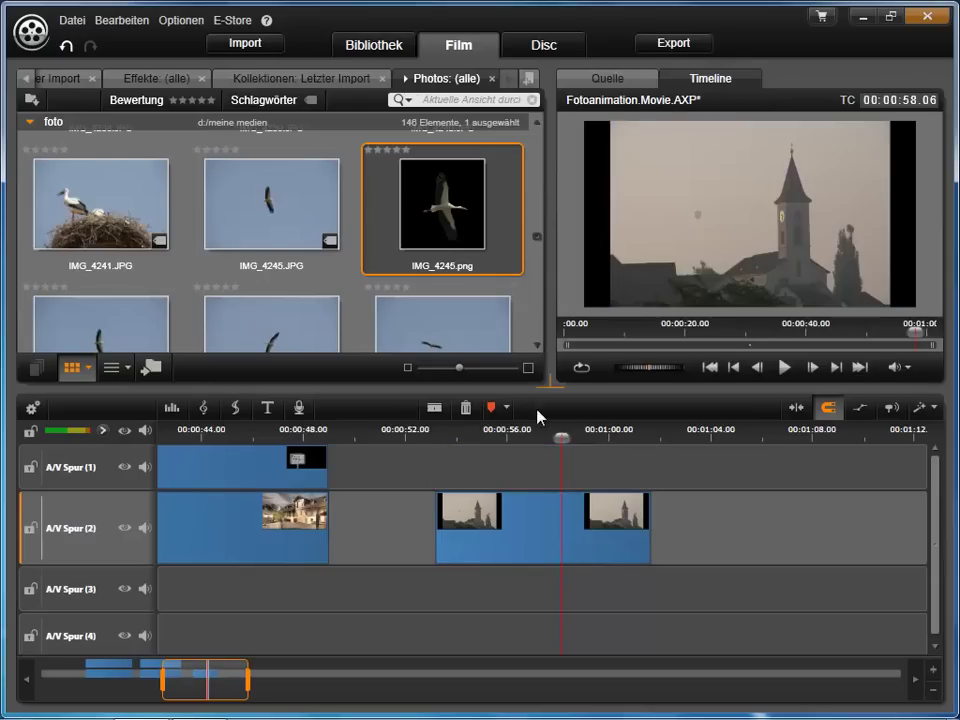
drag(440, 215, 510, 437)
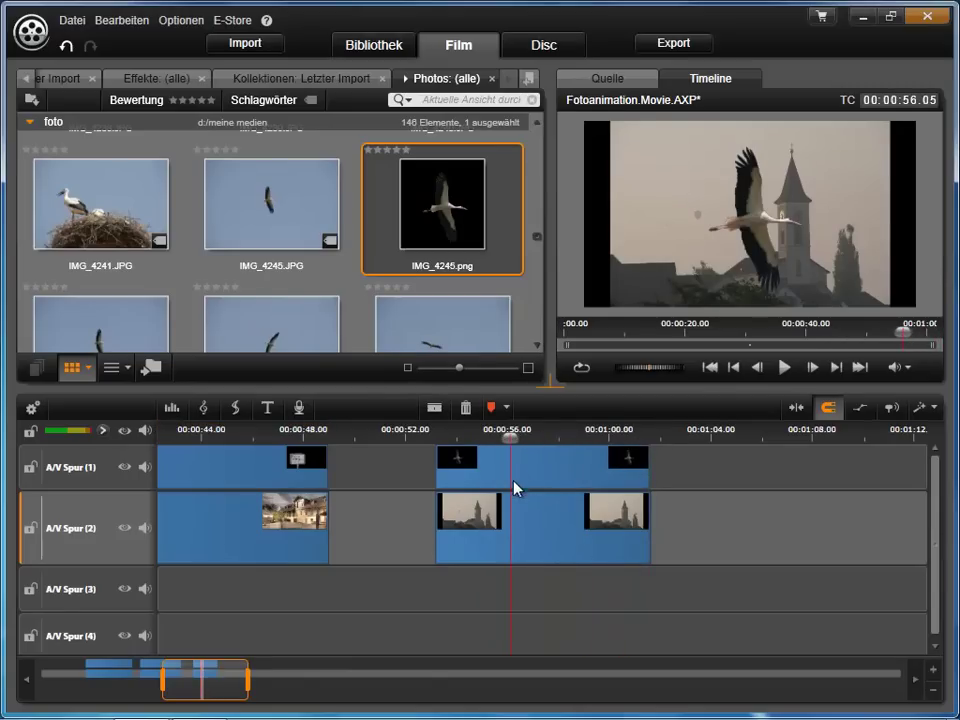
Set the scaling of the church clip on A/V Spur (2) to Füllen
right_click(593, 521)
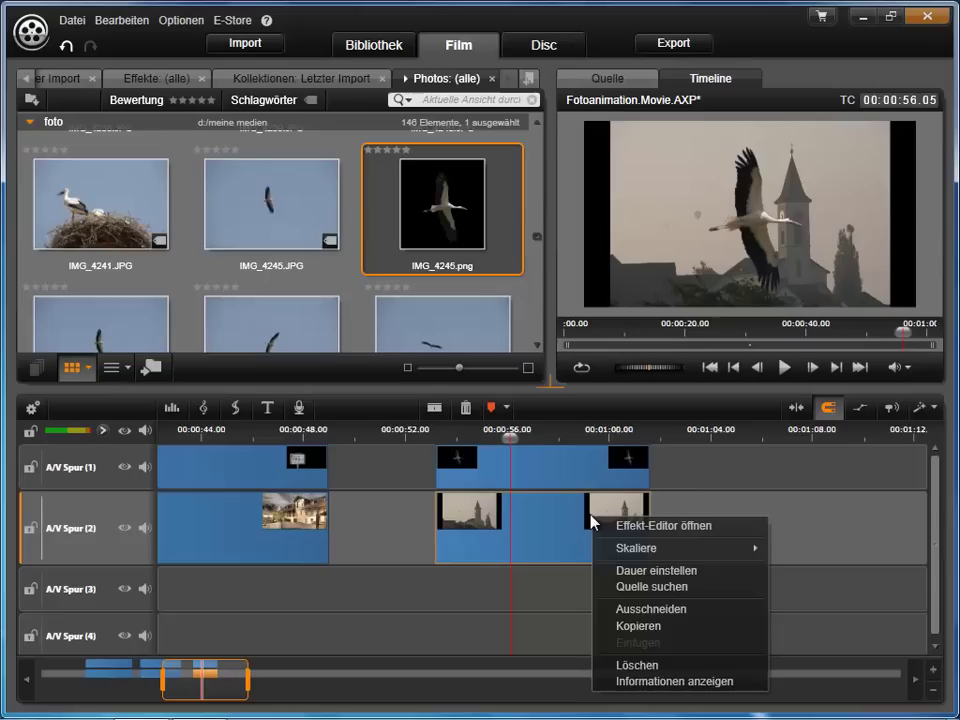
mouse_move(627, 552)
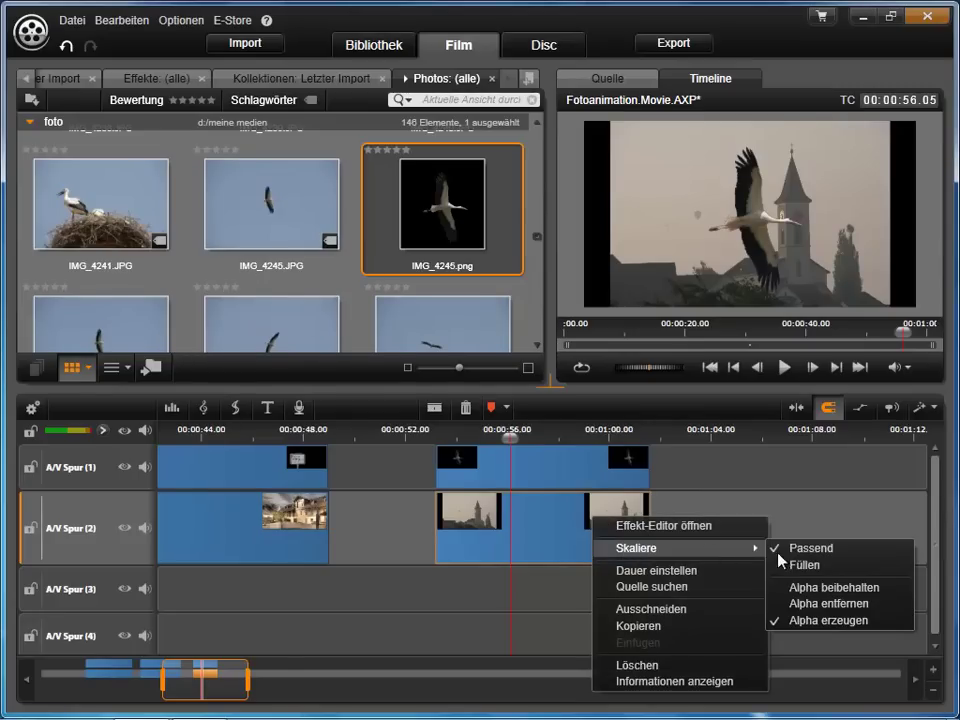
click(800, 563)
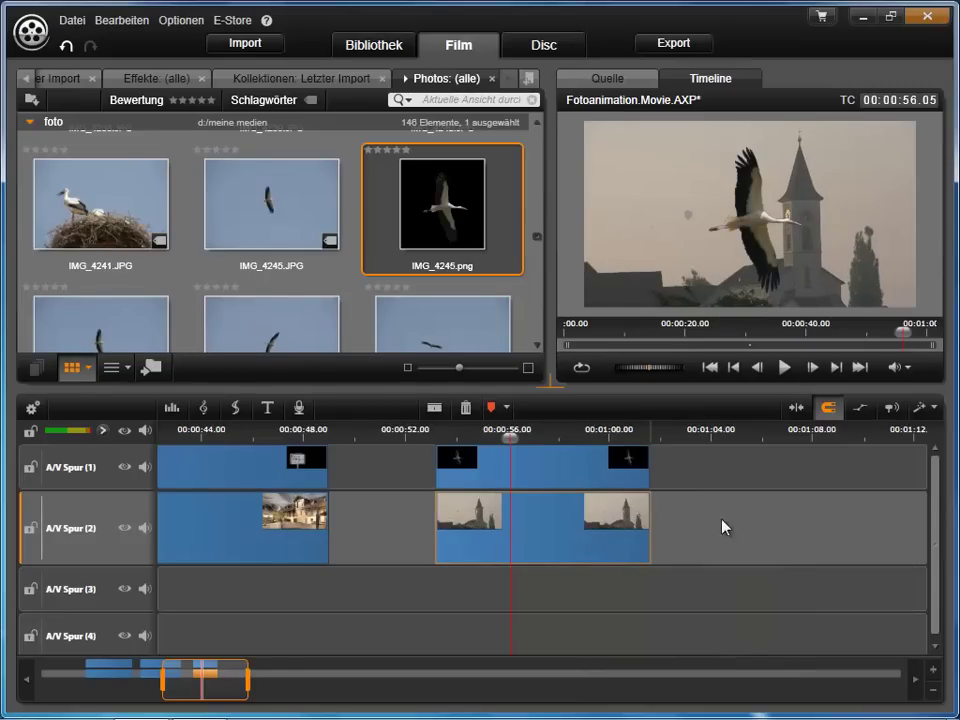
Give img_4245.png an animated Pan and Zoom with the start frame at zoom -68.631, horizontal -66.43 and vertical 46.732
double_click(585, 478)
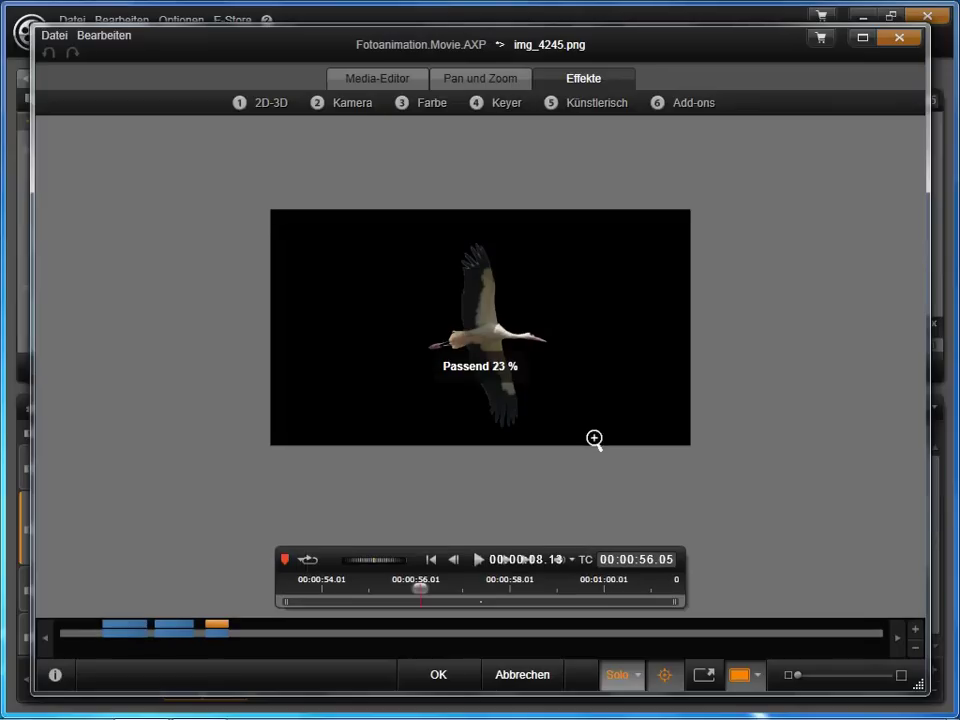
click(476, 80)
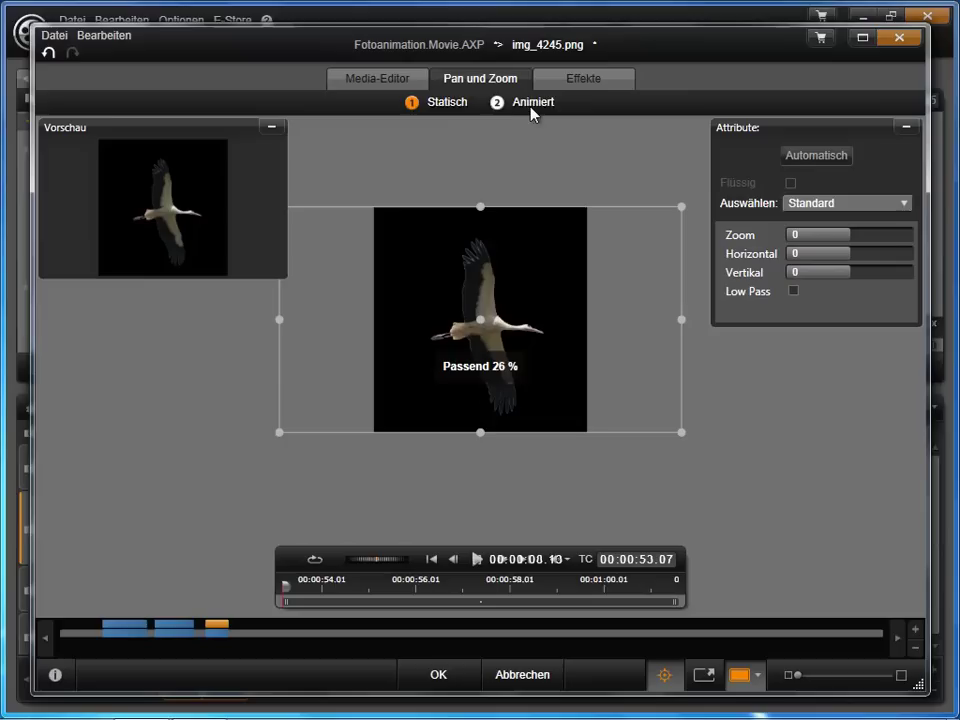
click(527, 112)
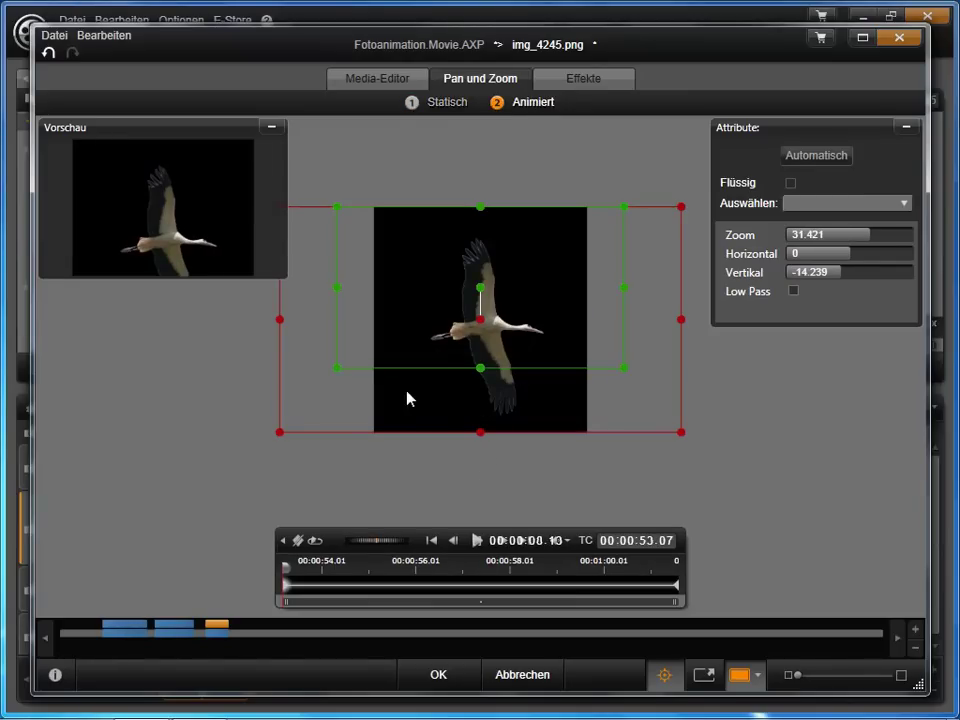
drag(336, 369, 111, 532)
drag(655, 189, 825, 103)
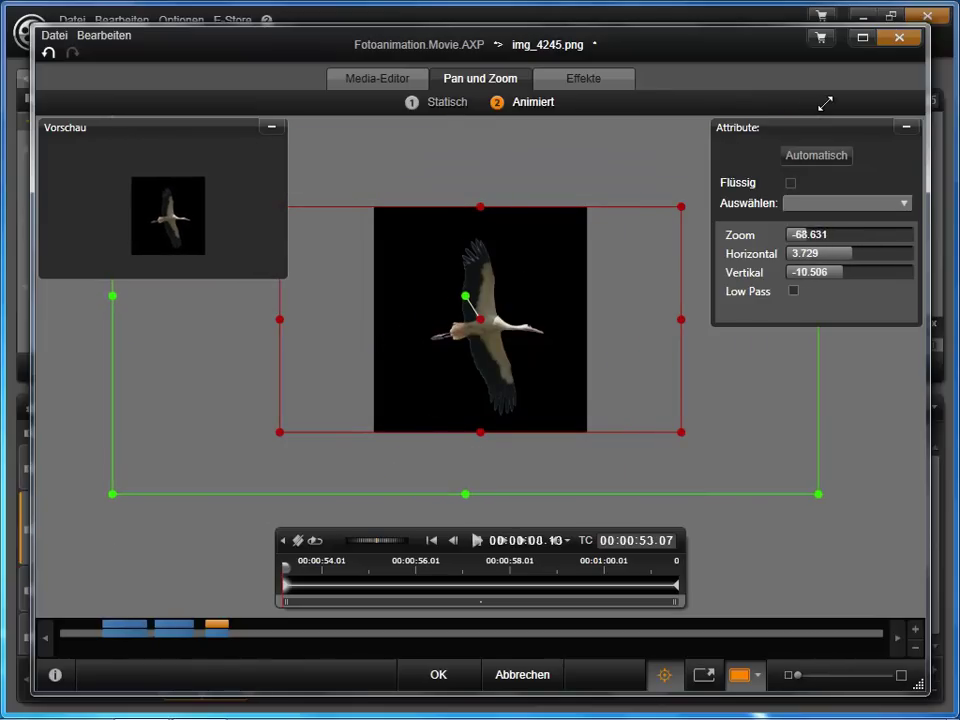
drag(469, 308, 955, 484)
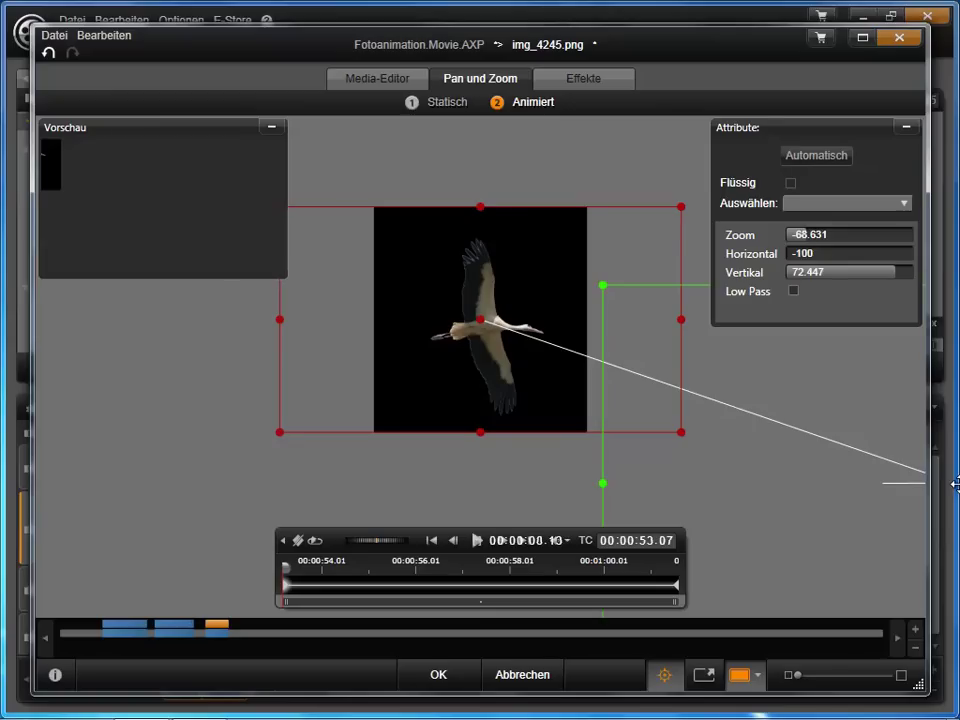
drag(946, 484, 748, 425)
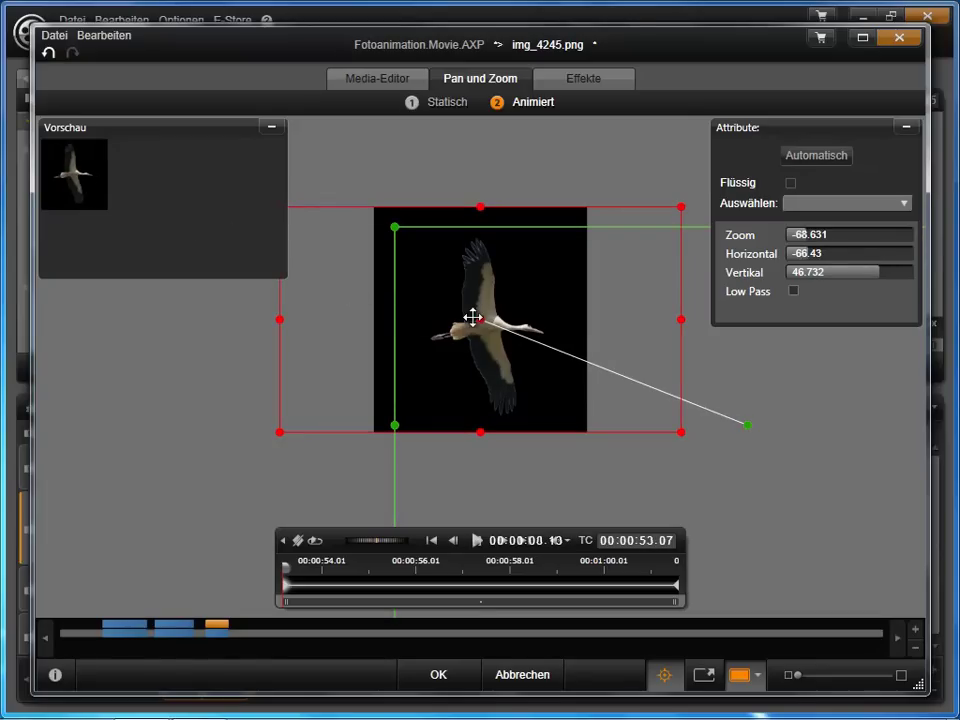
Enlarge and move the Pan and Zoom end frame to zoom -70.797, horizontal 60.719 and vertical 38.016
drag(482, 321, 379, 317)
drag(142, 467, 2, 645)
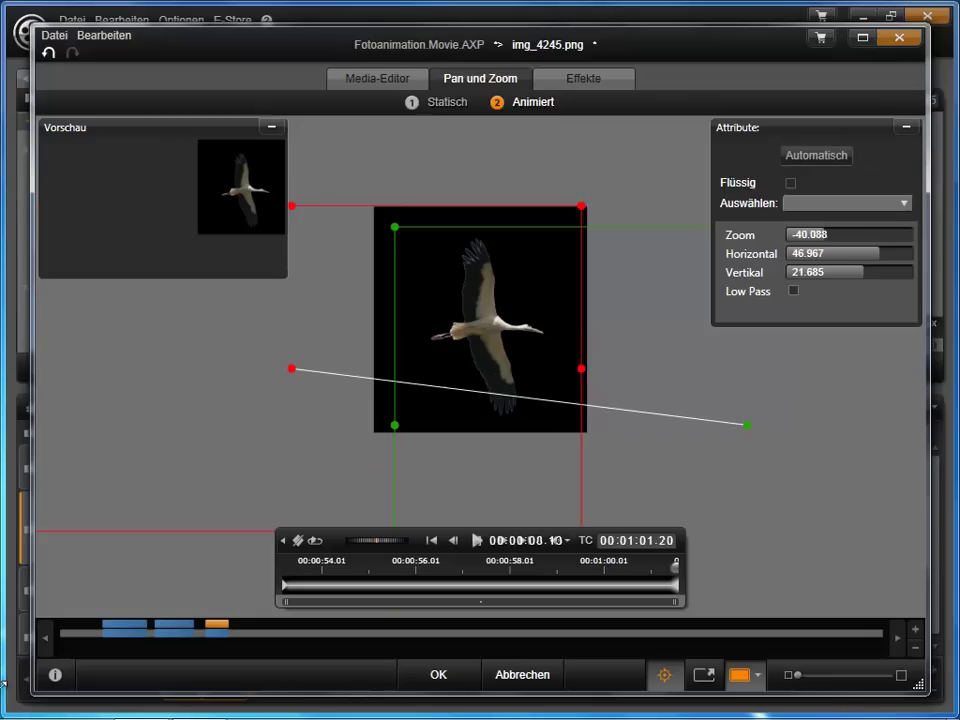
drag(610, 181, 740, 122)
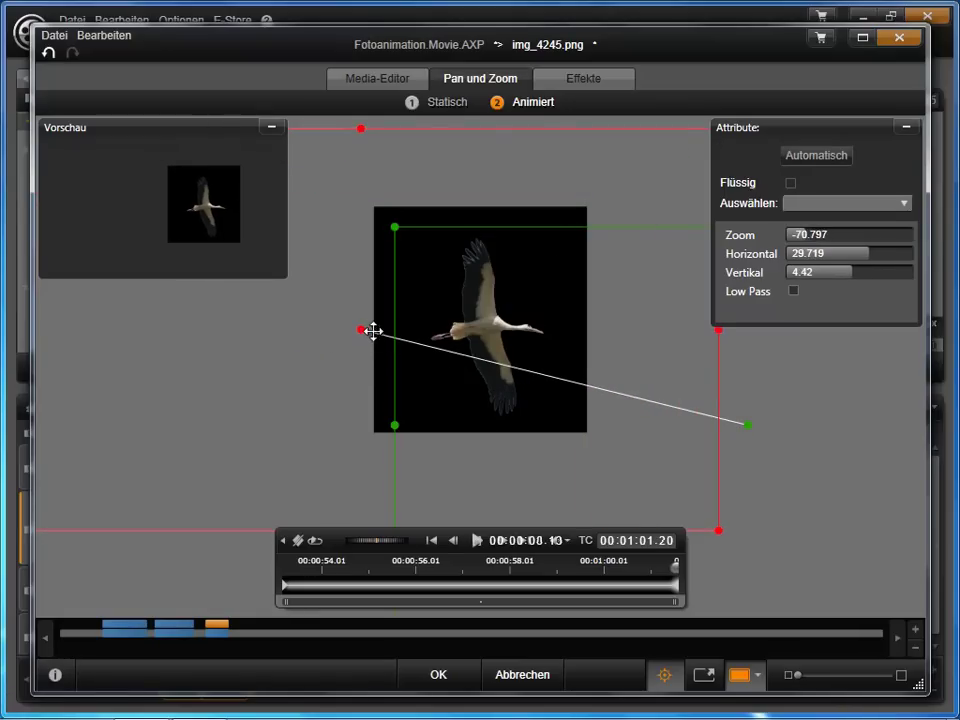
drag(360, 328, 235, 406)
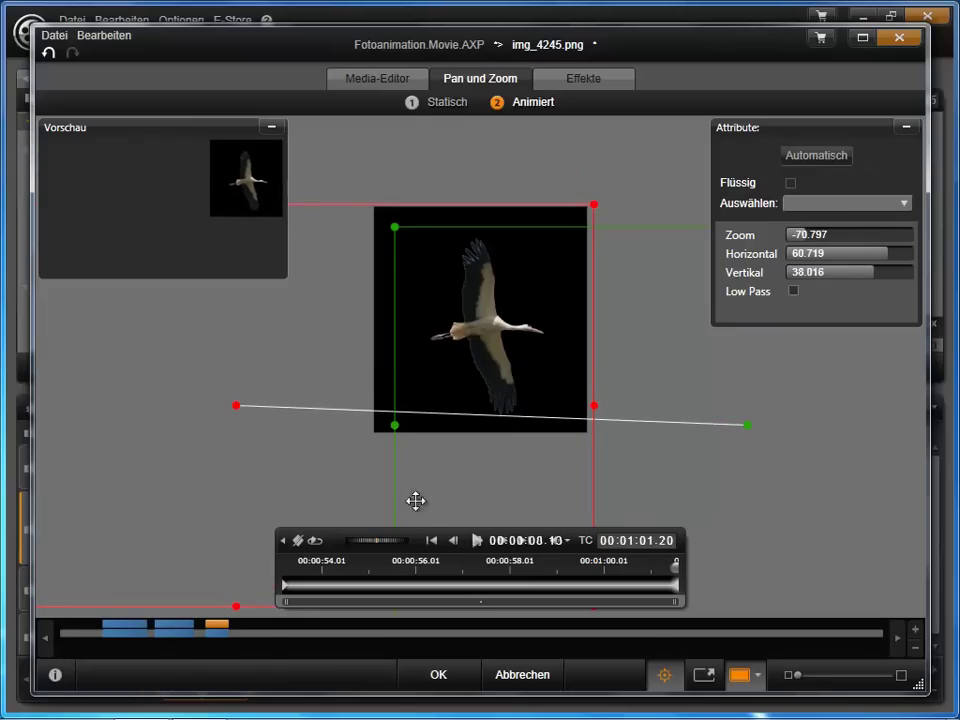
Scrub the stork's Pan and Zoom from start to end and apply it to the clip
click(432, 541)
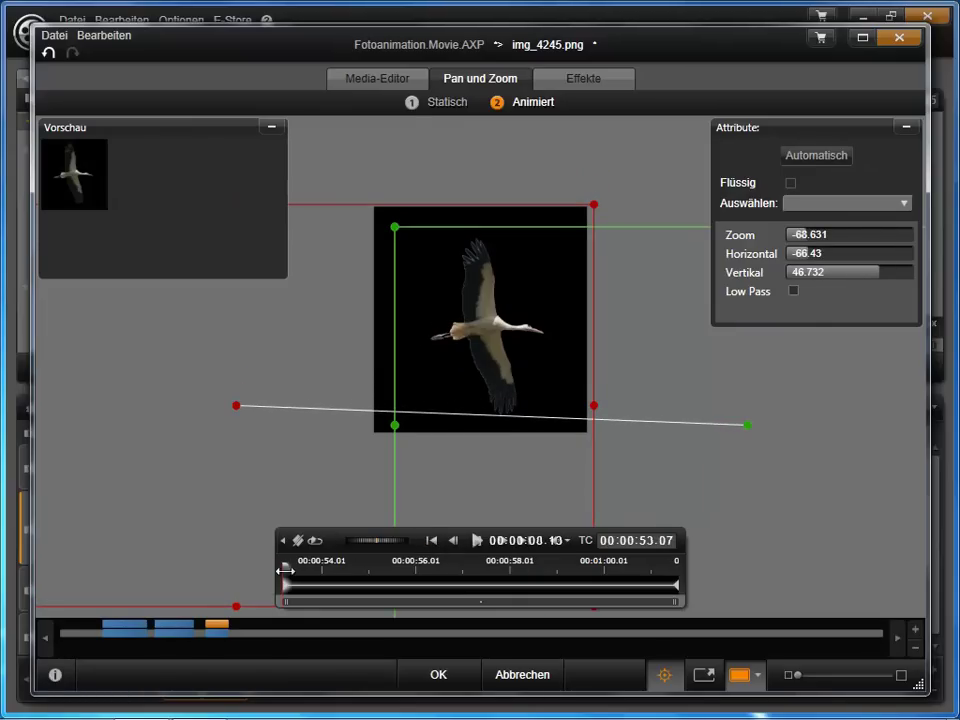
drag(282, 571, 695, 563)
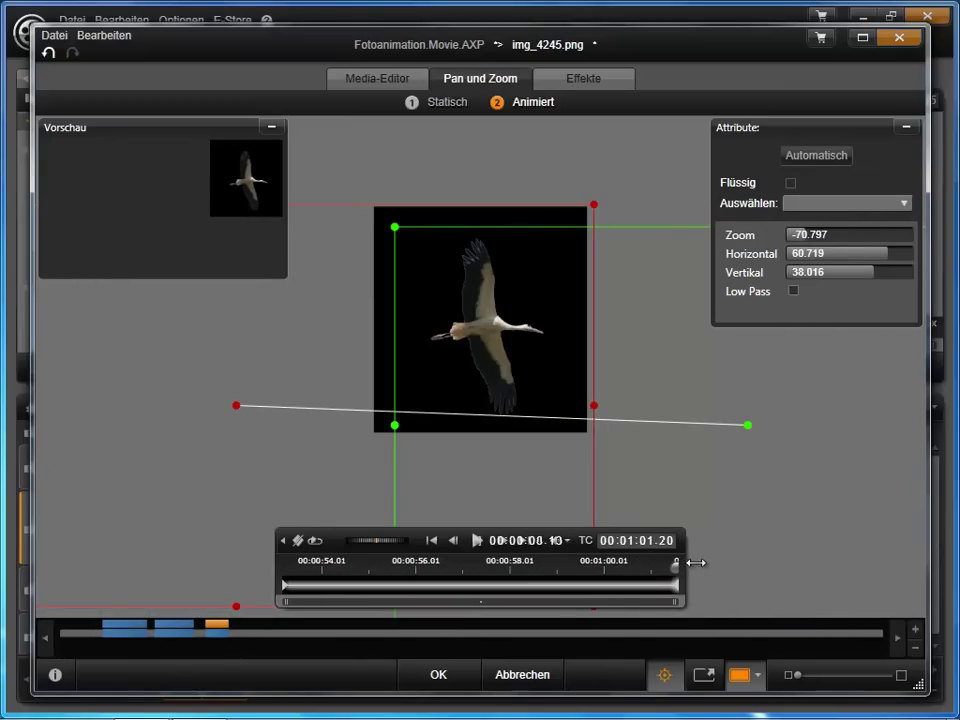
click(452, 679)
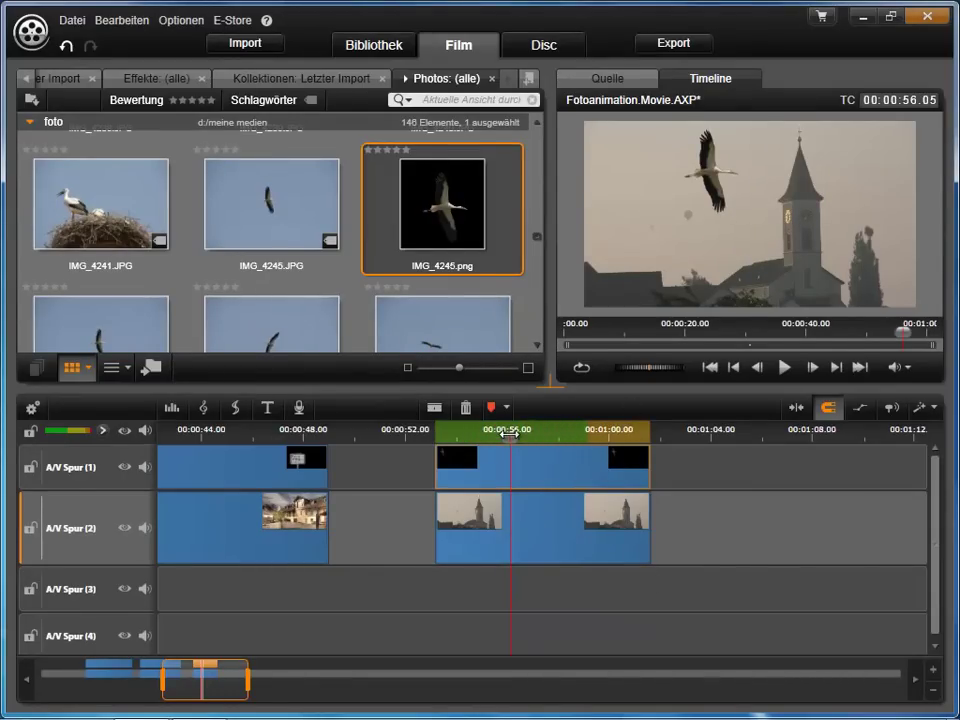
Preview the stork flying over the church in full screen from the start of the clips, and scrub back to about 00:00:56.09
drag(510, 432, 435, 432)
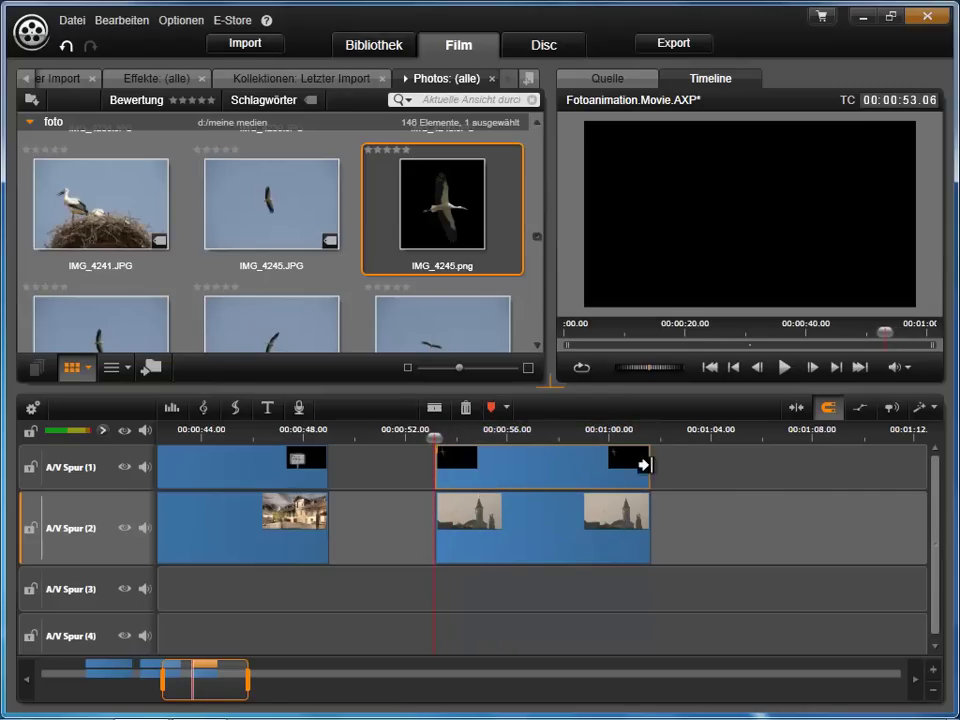
double_click(812, 228)
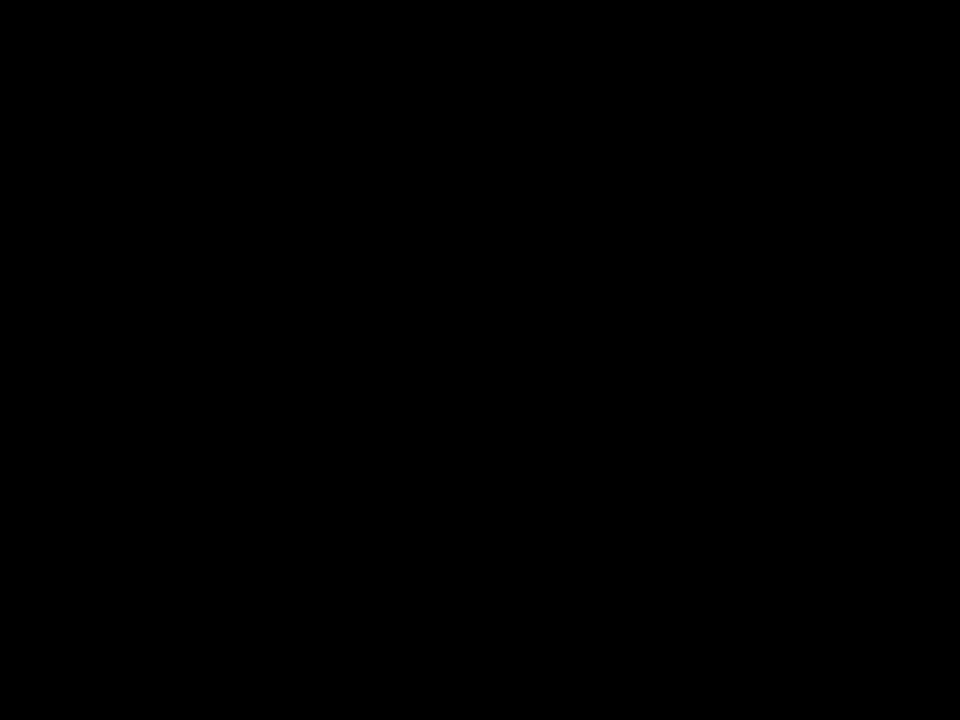
key(Escape)
drag(650, 438, 513, 433)
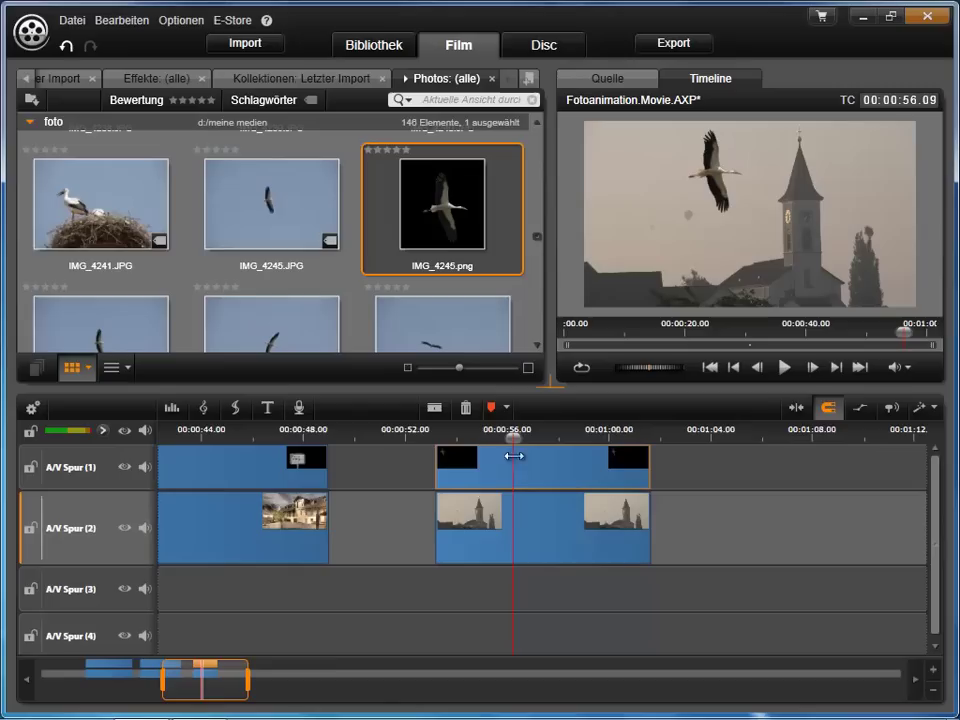
Browse the photo library for the airliner picture IMG_4545.JPG and view it in the source preview
drag(208, 677, 222, 680)
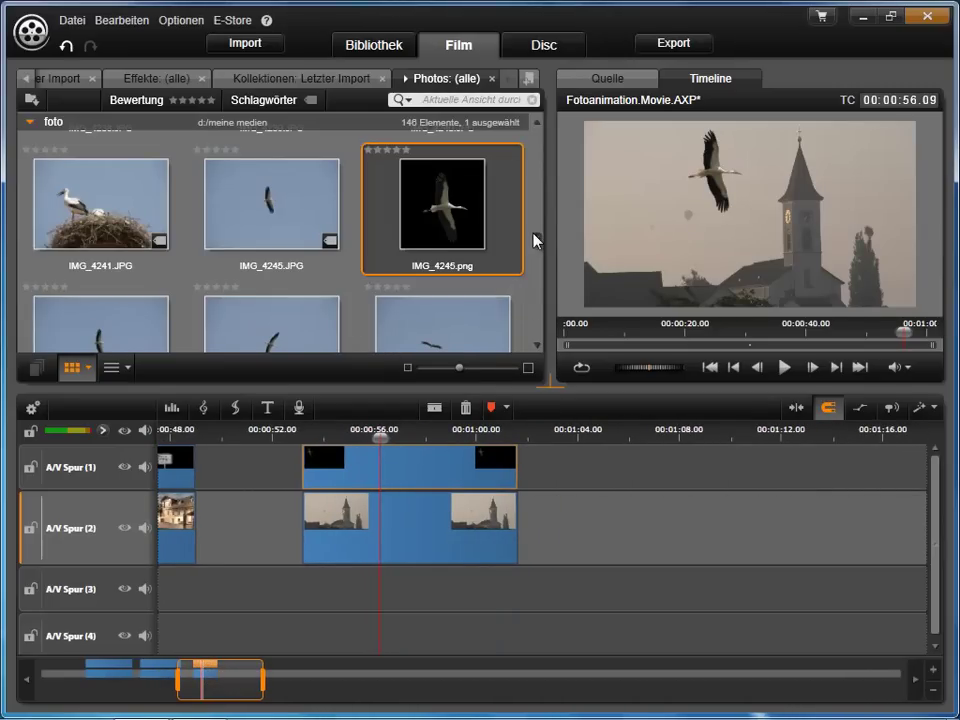
scroll(536, 242, down, 7)
drag(541, 257, 544, 276)
click(77, 306)
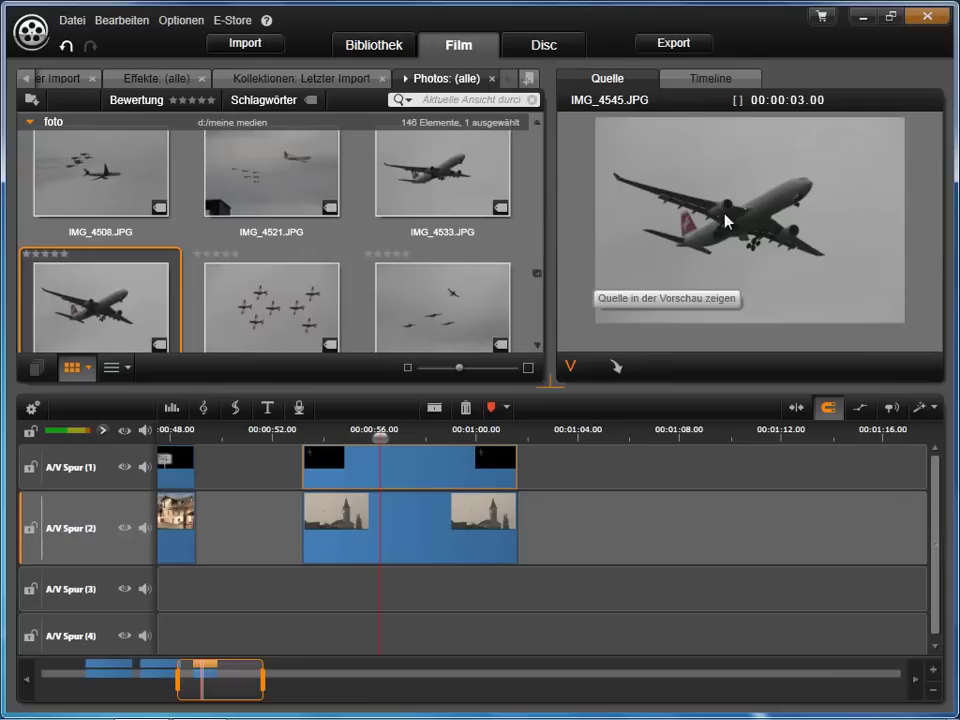
click(538, 343)
click(539, 347)
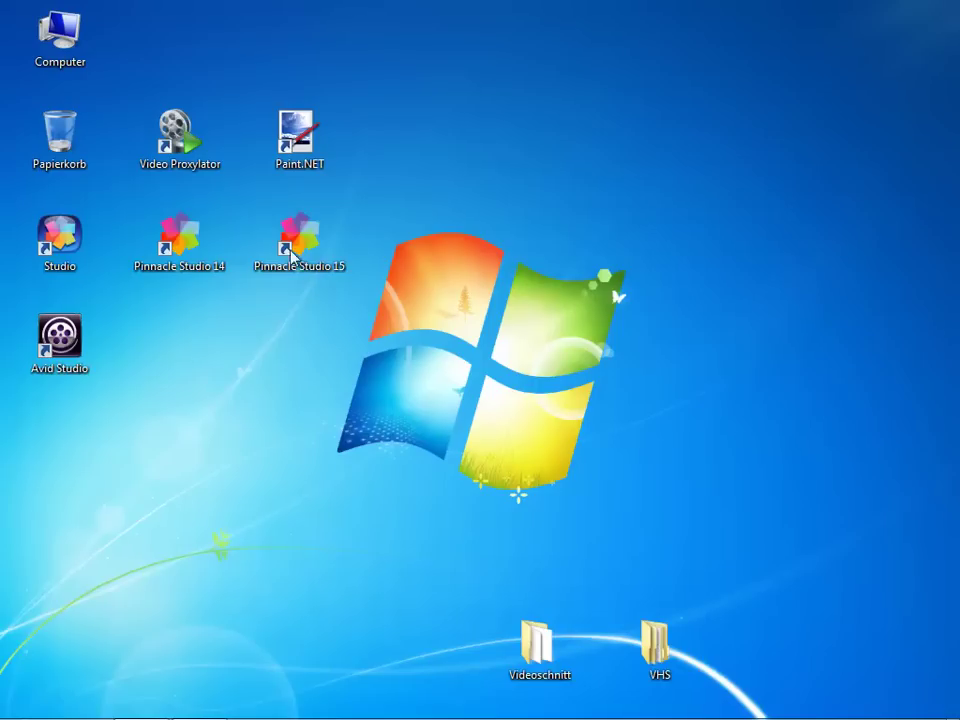
Switch to Paint.NET and open IMG_4545.JPG from the Foto folder
double_click(299, 163)
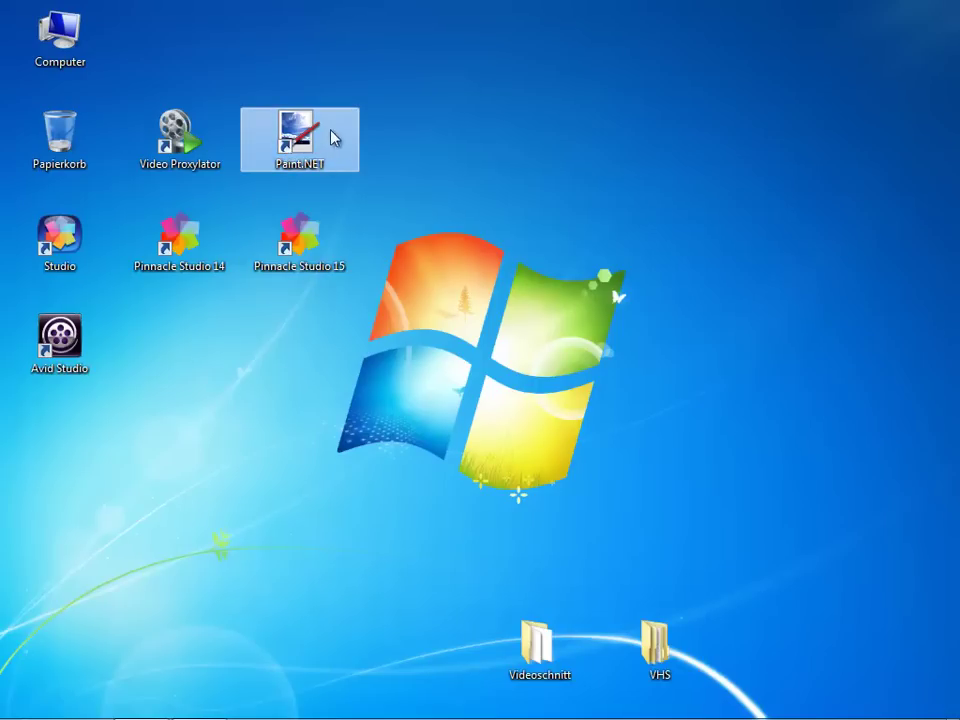
click(22, 32)
click(40, 72)
drag(570, 148, 547, 306)
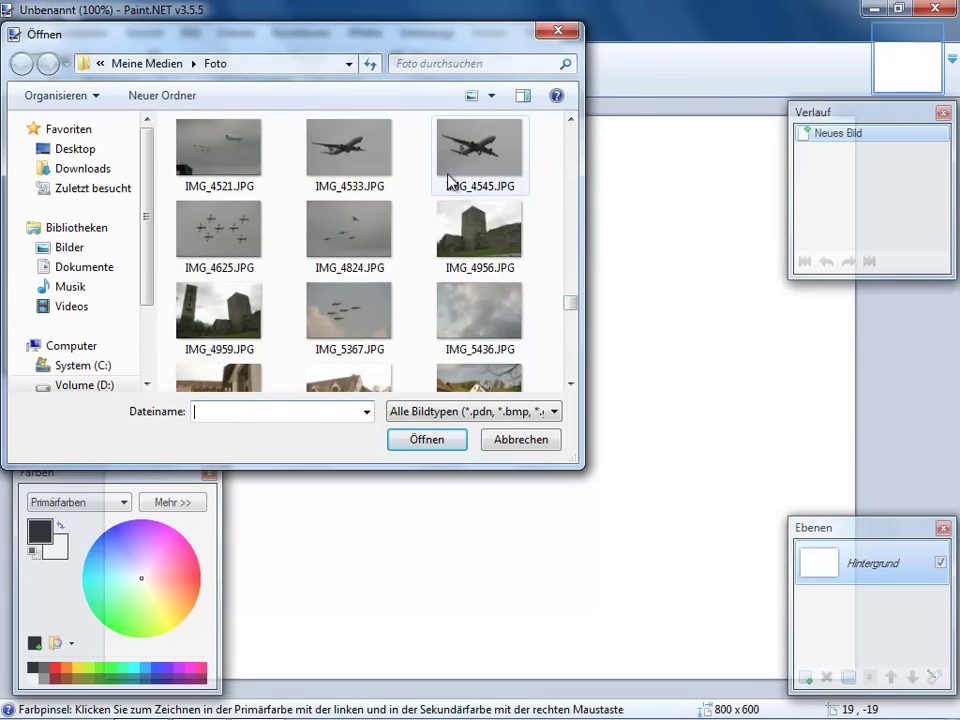
double_click(453, 188)
Try to remove the grey sky around the airliner with the Magic Wand at 50% tolerance, and undo the deletion
click(21, 199)
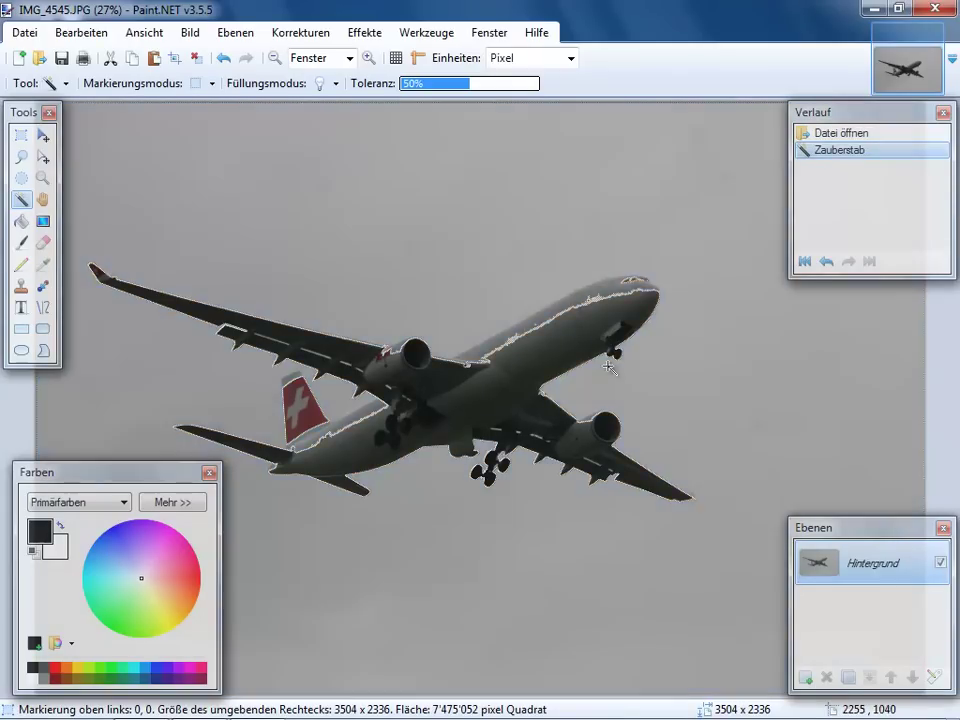
key(Delete)
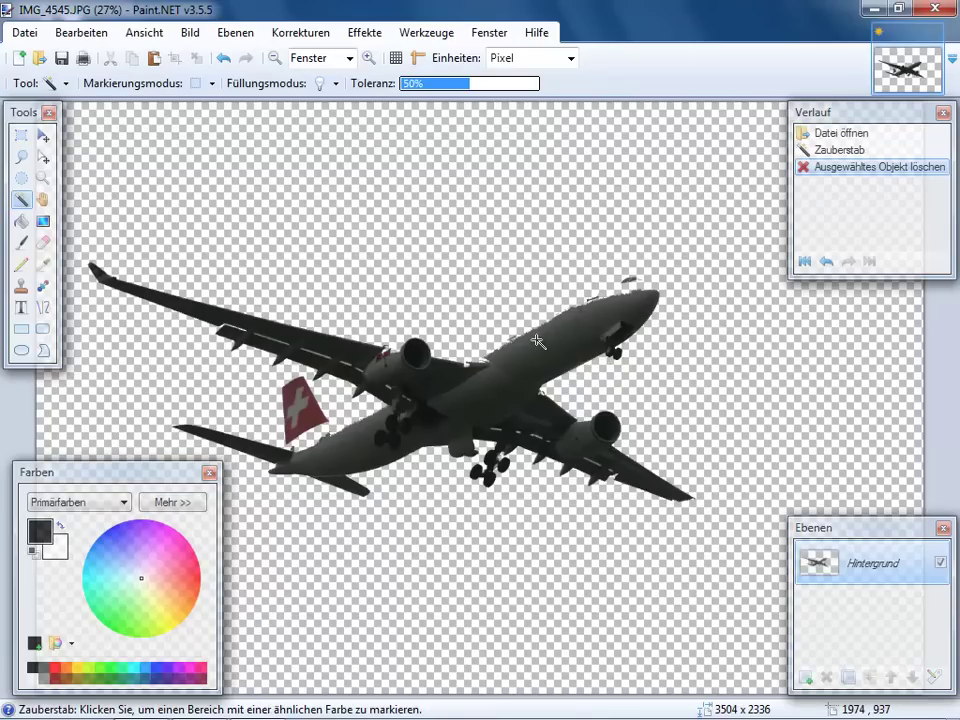
key(ctrl+z)
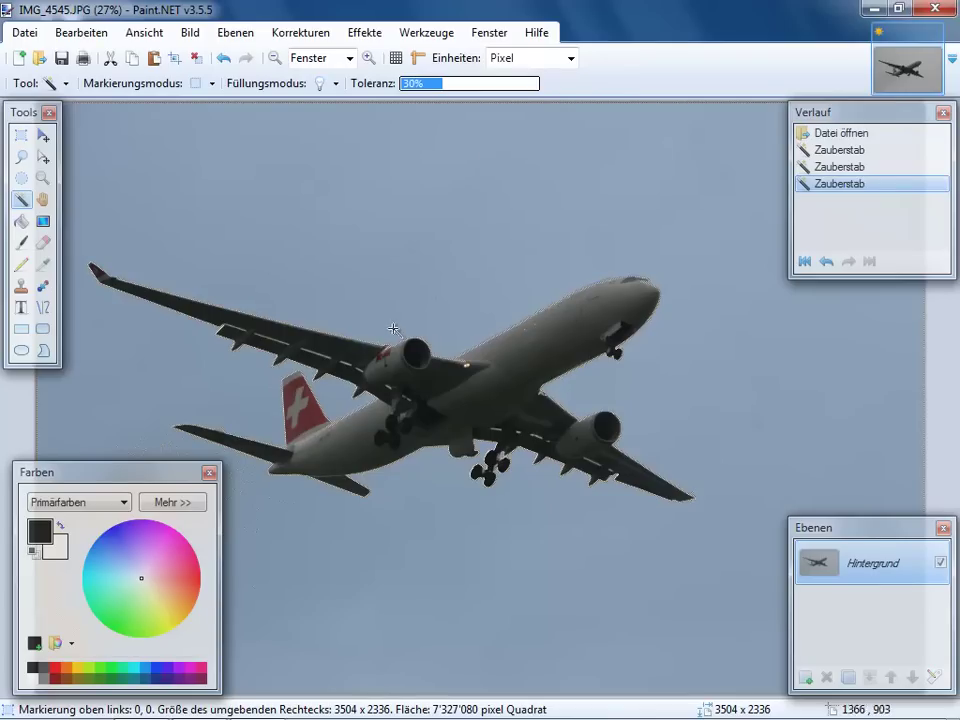
Select the sky around the airliner with the Magic Wand at 30% tolerance, check the area behind the colours window, and delete the selection
drag(155, 472, 146, 624)
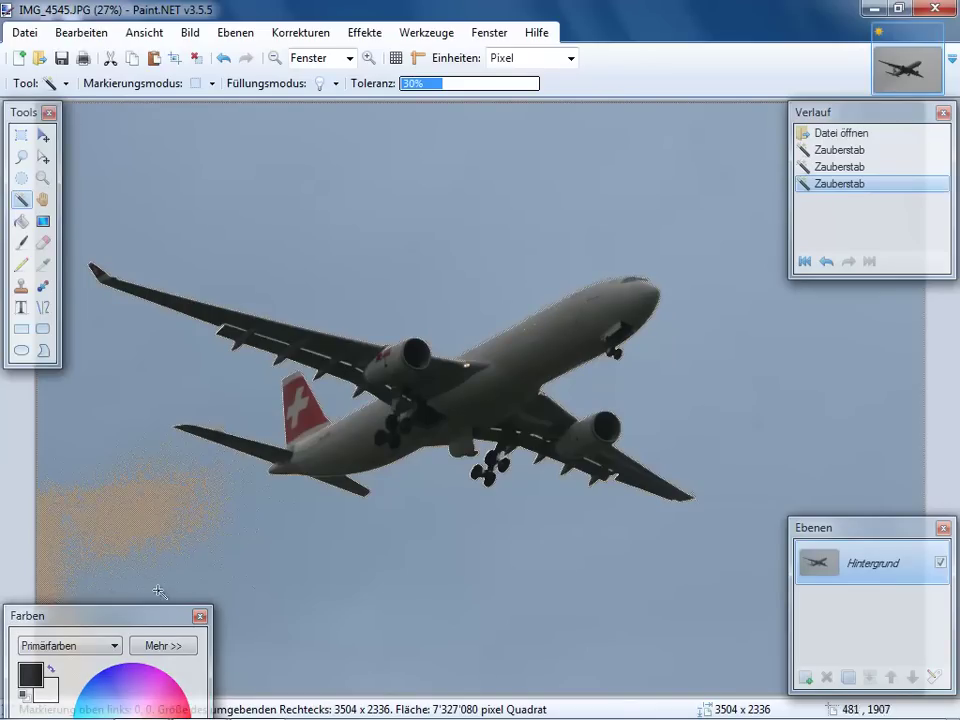
drag(155, 616, 189, 499)
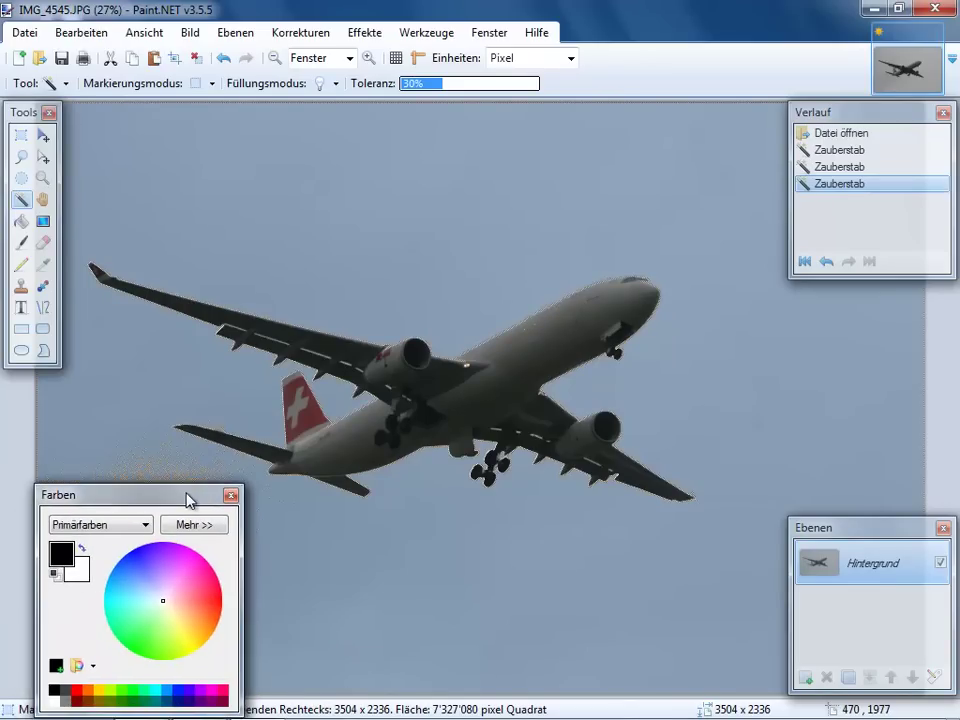
key(Delete)
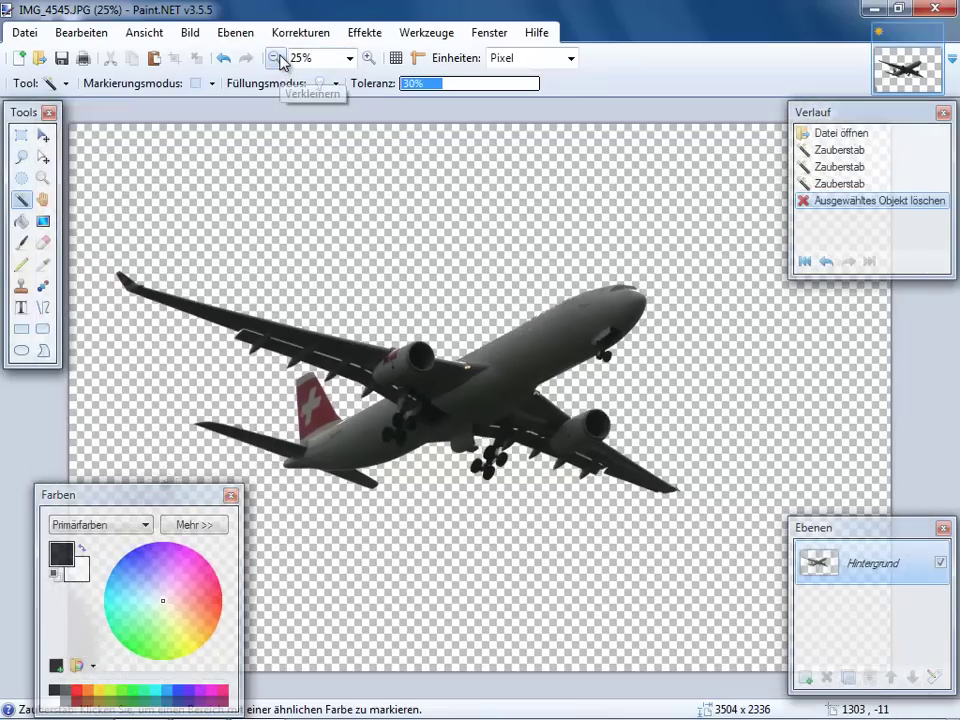
Erase the leftover sky specks in the image's lower-left corner with a rectangular selection
click(276, 58)
click(277, 58)
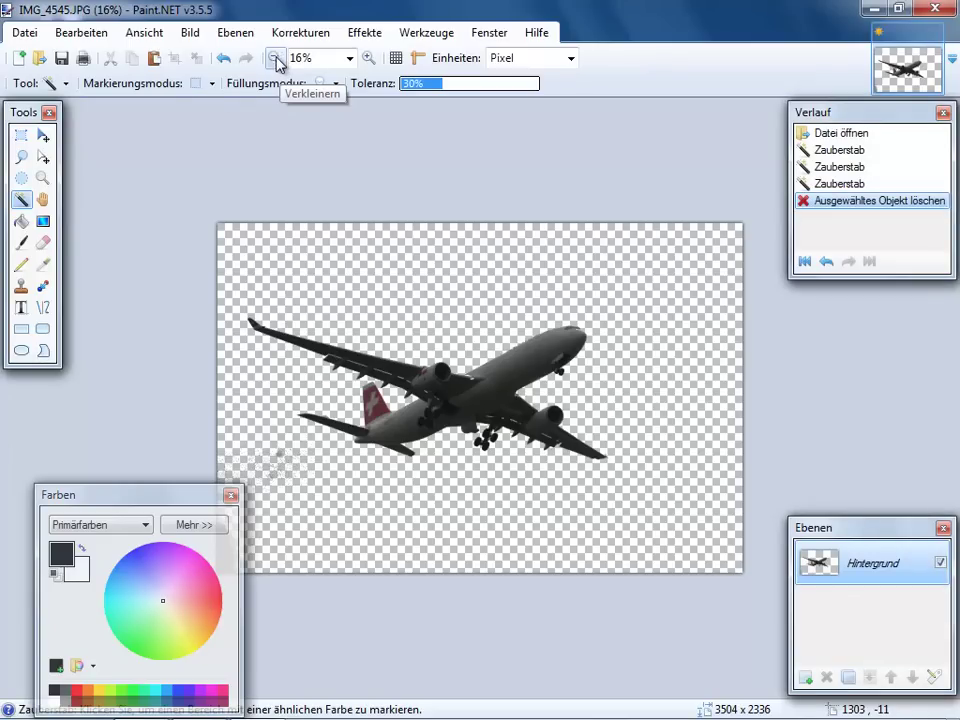
click(21, 135)
drag(196, 442, 348, 580)
key(Delete)
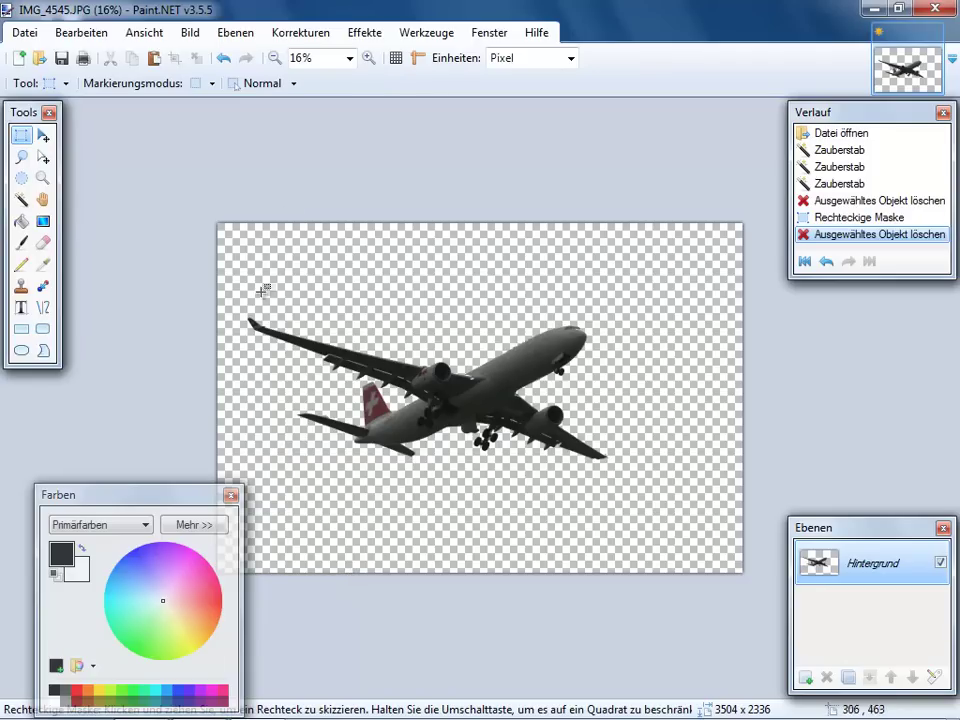
Crop the image to a rectangular selection drawn closely around the airliner, about 2623 x 1253 pixels
drag(240, 284, 631, 471)
click(190, 33)
click(194, 53)
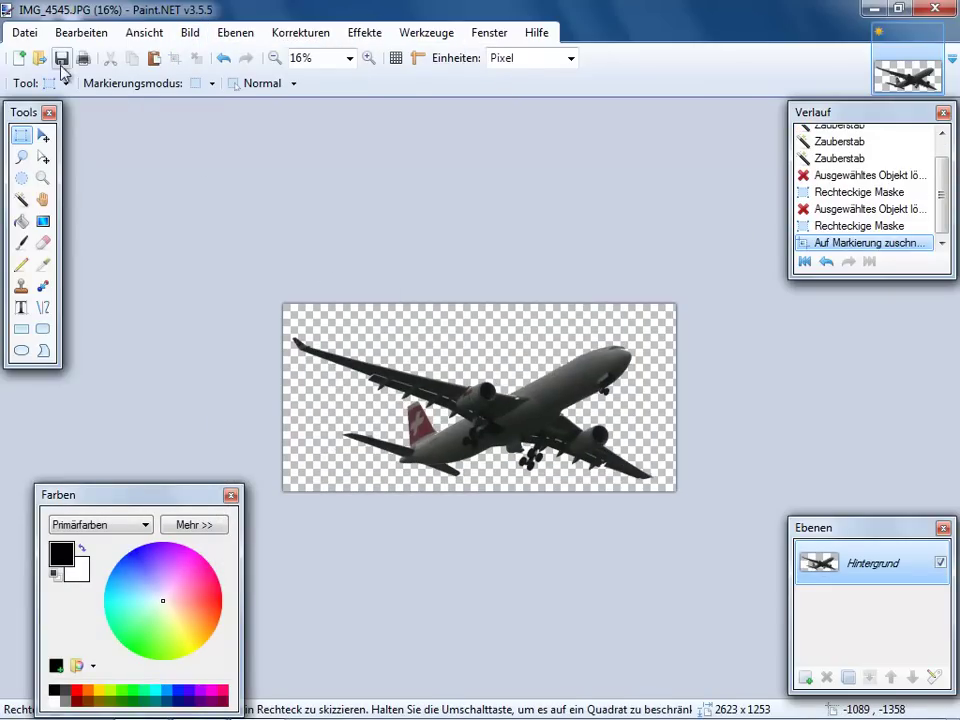
Save the cropped airliner as IMG_4545.png in the Foto folder, in PNG format with automatic bit-depth detection
click(23, 34)
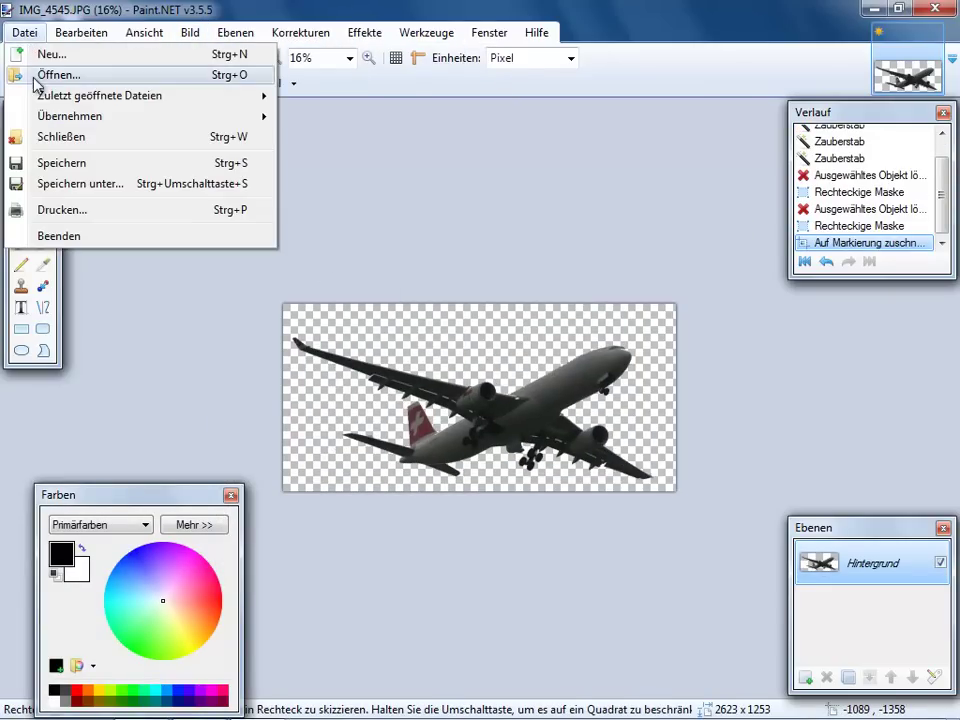
click(60, 183)
click(294, 397)
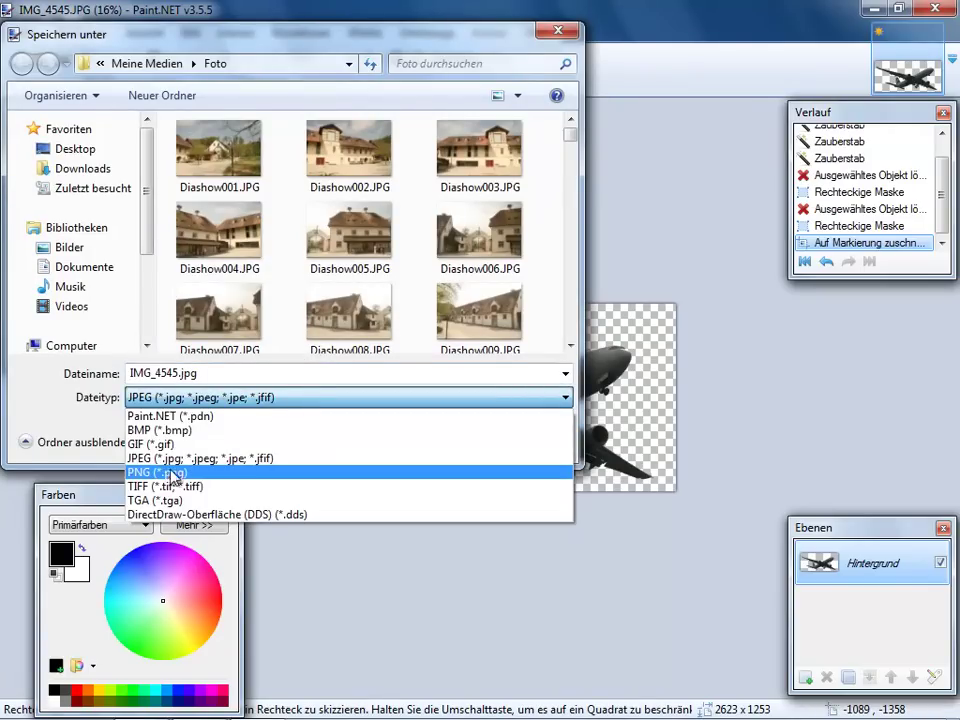
click(268, 470)
click(424, 440)
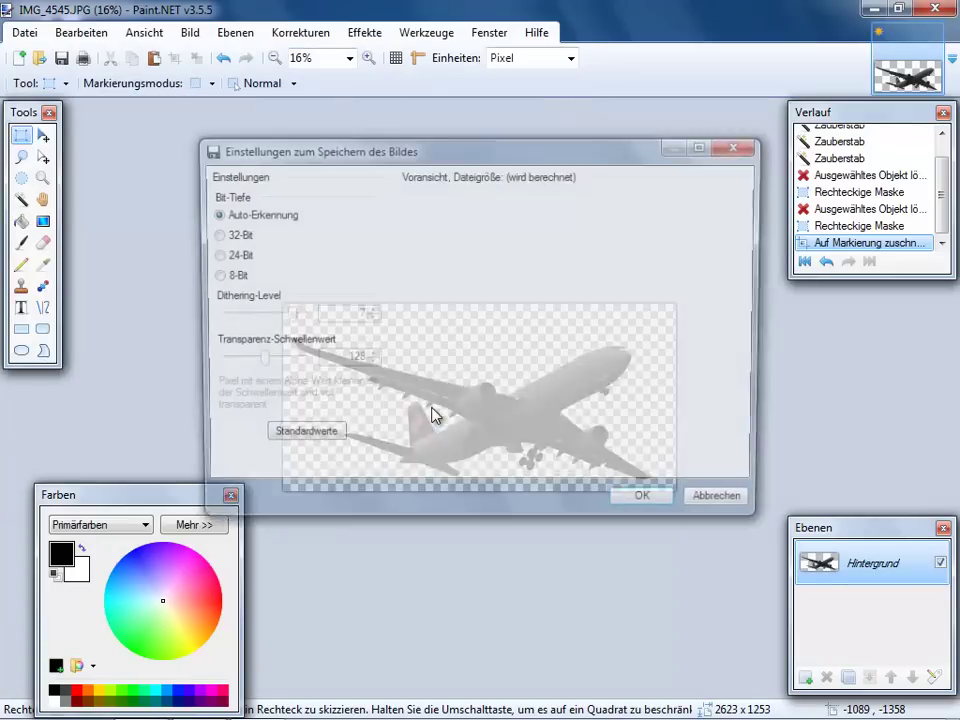
click(646, 506)
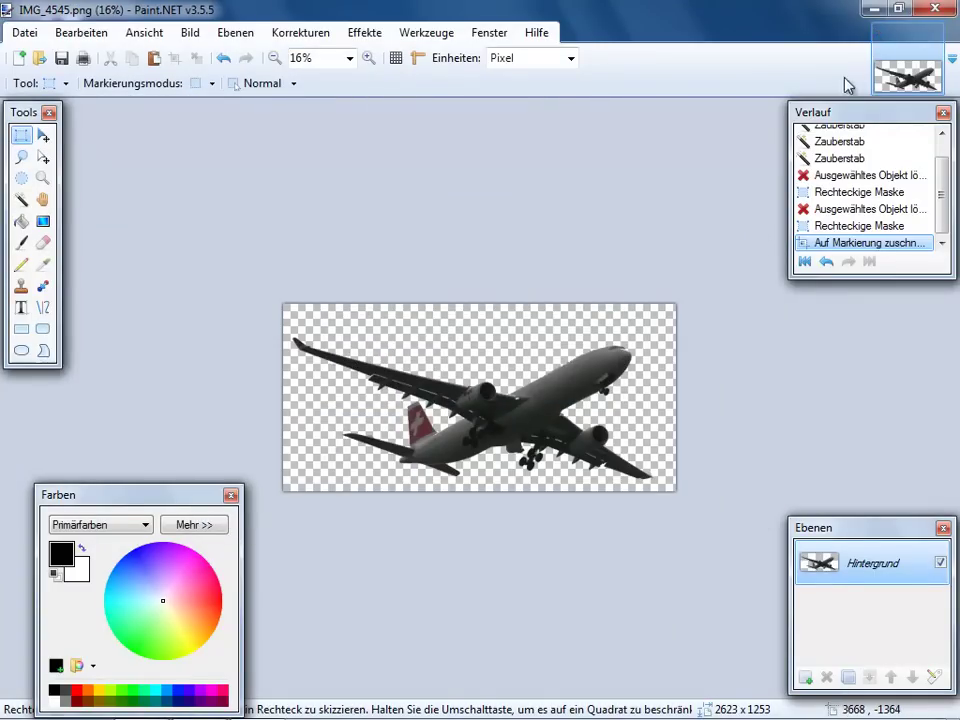
Close Paint.NET, switch back to Avid Studio and locate the cut-out IMG_4545.png in the photo library
click(937, 10)
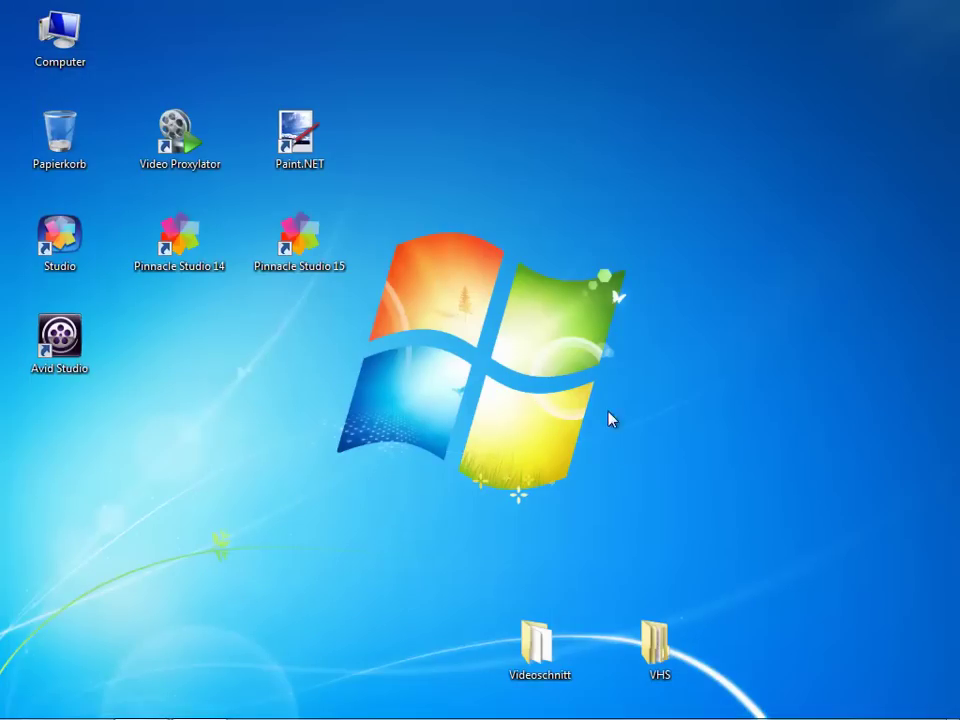
click(160, 701)
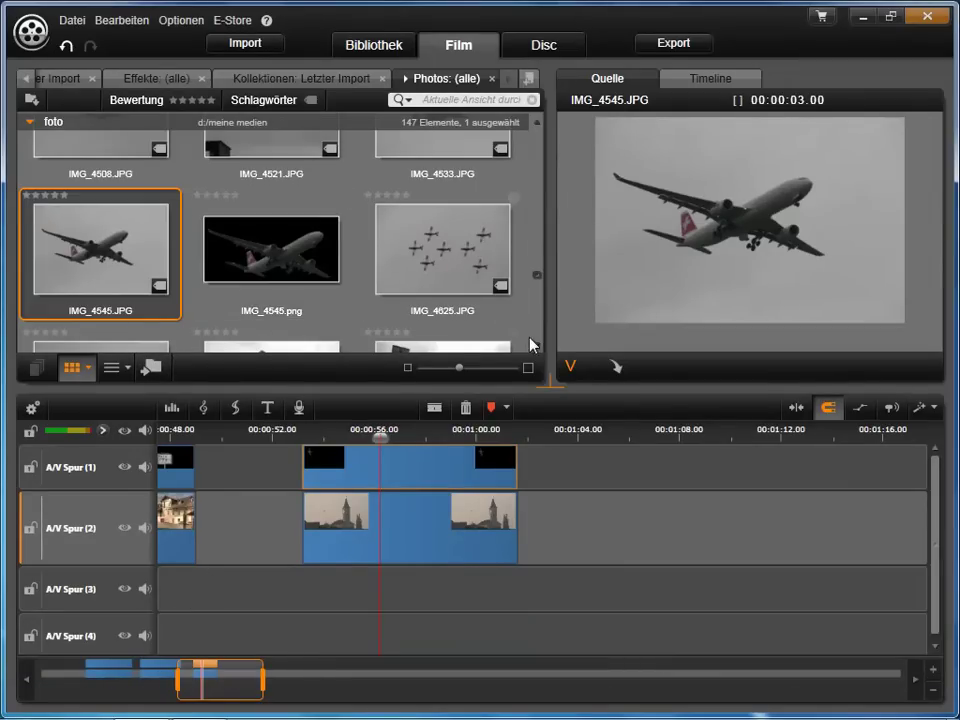
scroll(538, 349, down, 1)
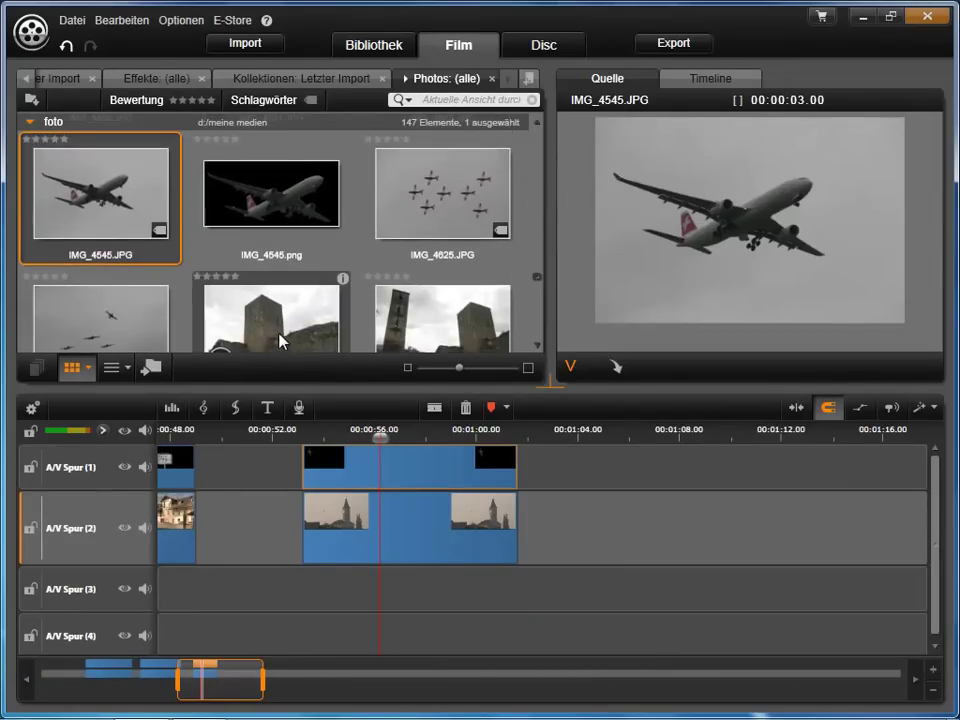